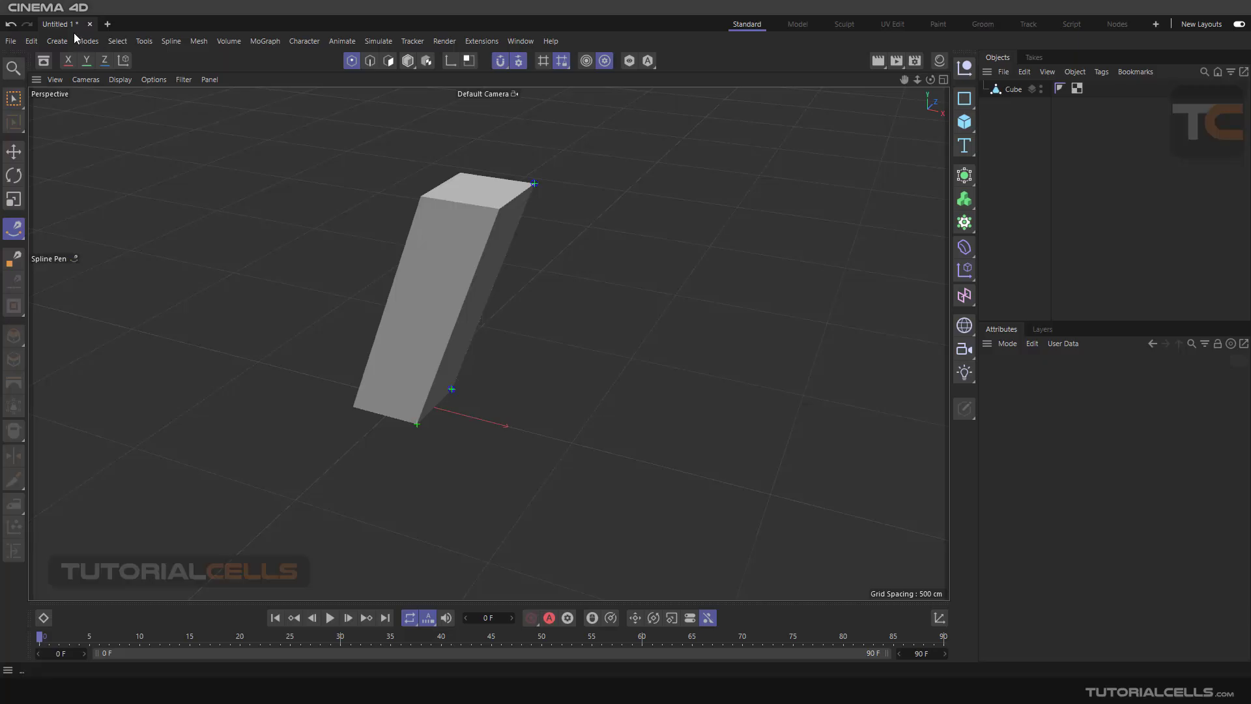
- In the snap settings, toggle dynamic guides off and back on
{"action": "left_click", "coordinate": [519, 61]}
{"action": "left_click", "coordinate": [428, 296]}
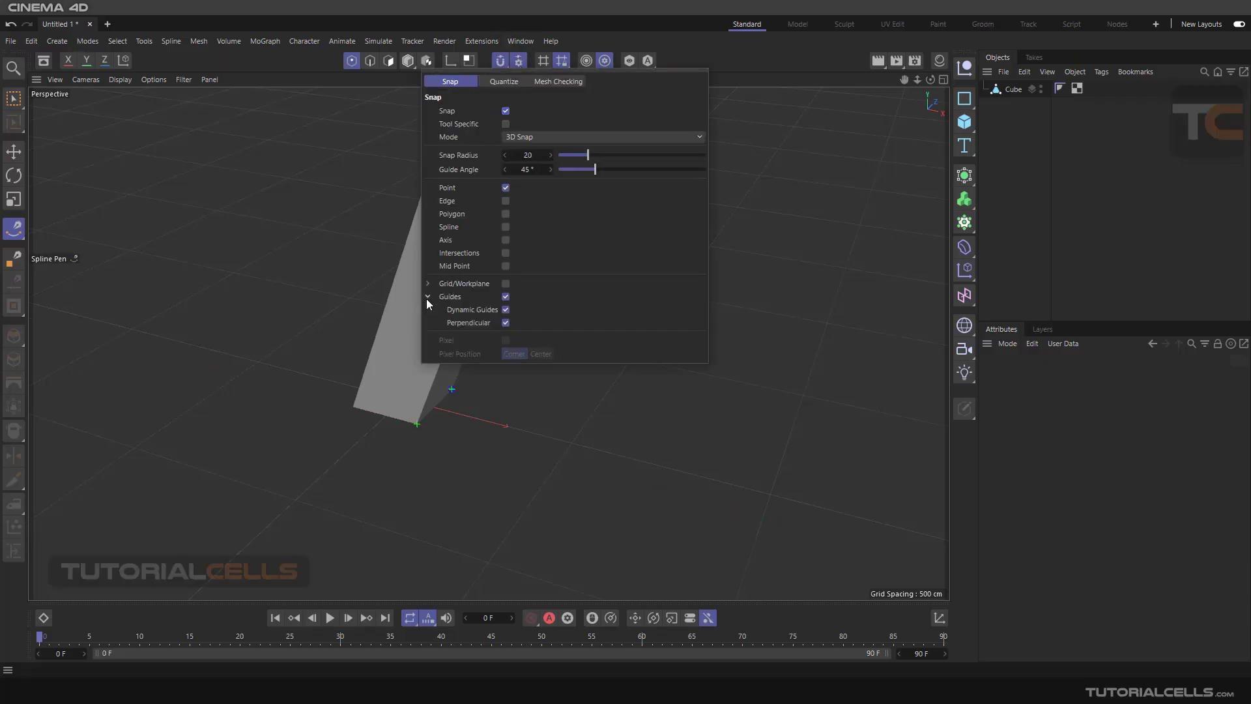
{"action": "left_click", "coordinate": [506, 311]}
{"action": "left_click", "coordinate": [506, 310]}
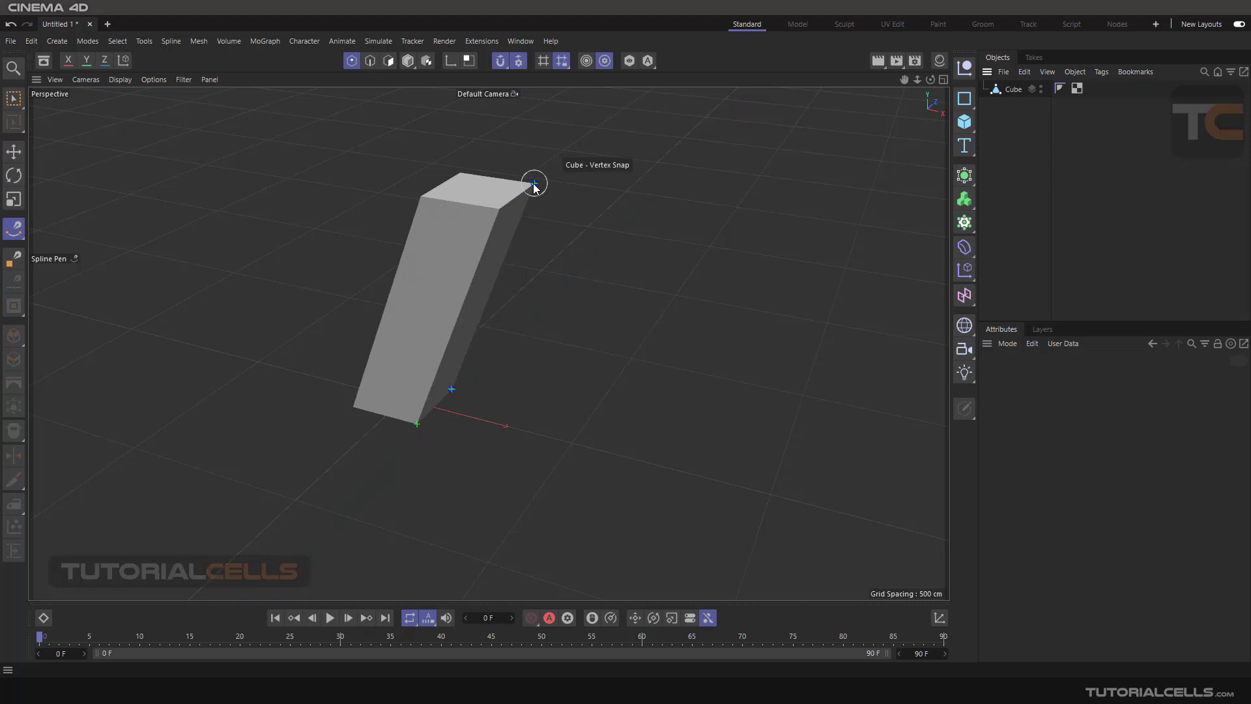
- Draw a closed triangular spline from the cube's top corner down the perpendicular guide
{"action": "left_click", "coordinate": [15, 227]}
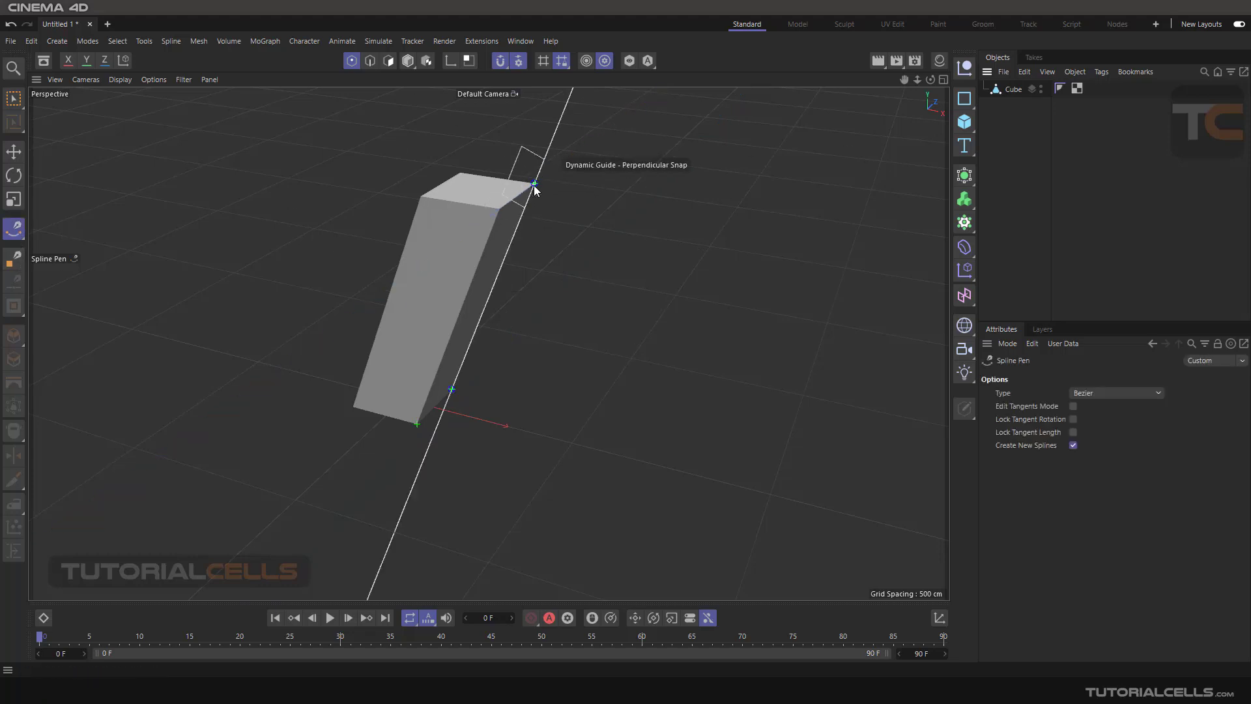
{"action": "left_click", "coordinate": [534, 184]}
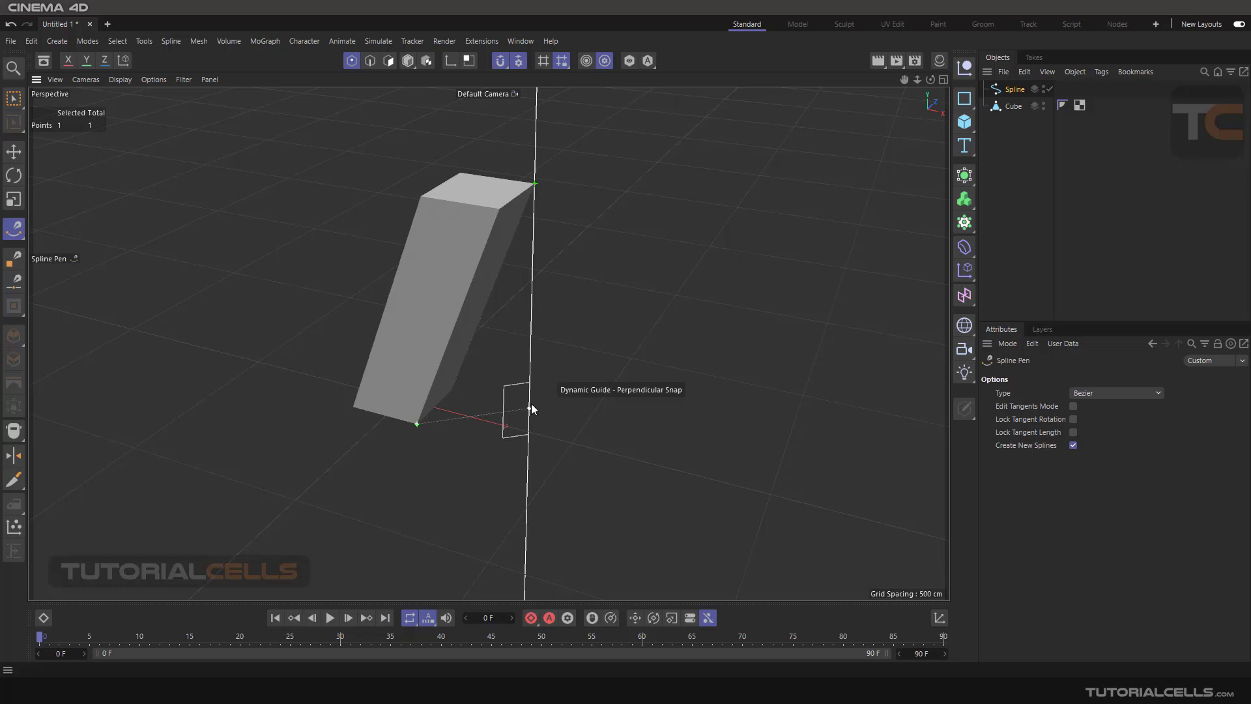
{"action": "left_click", "coordinate": [531, 405]}
{"action": "left_click", "coordinate": [452, 389]}
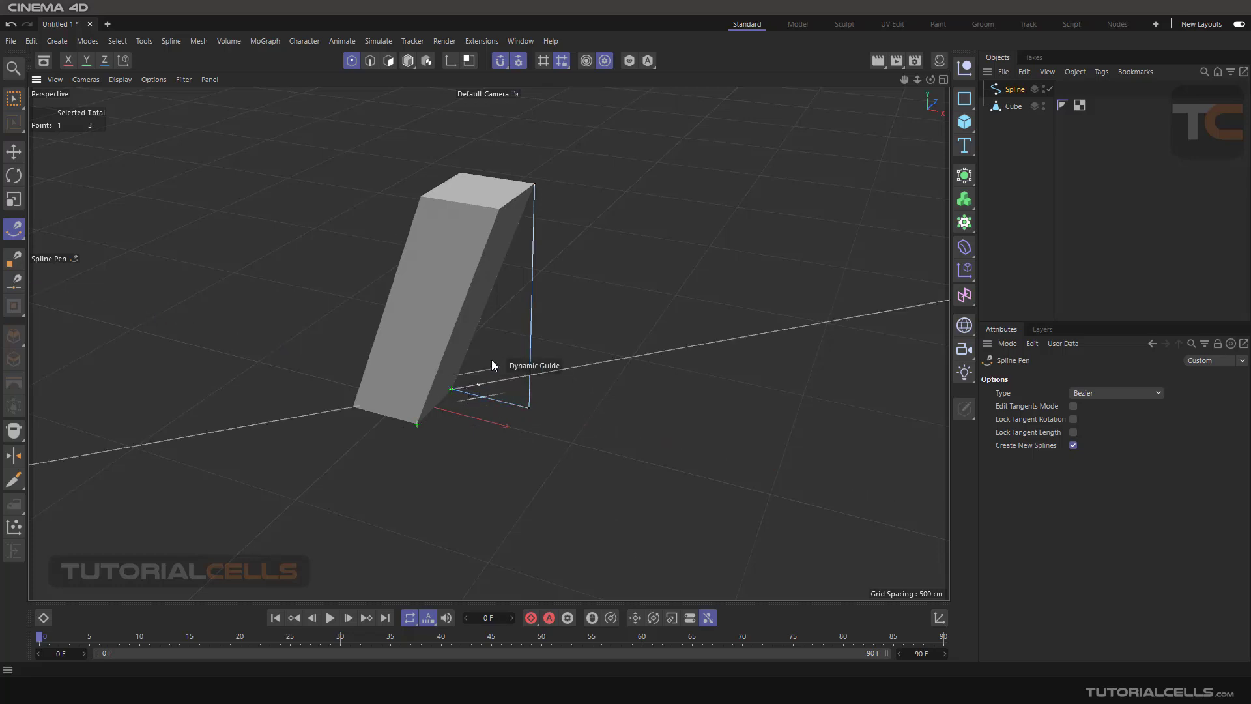
{"action": "left_click", "coordinate": [533, 186]}
{"action": "mouse_move", "coordinate": [673, 248]}
{"action": "left_mouse_down", "text": "alt"}
{"action": "mouse_move", "coordinate": [377, 243]}
{"action": "mouse_move", "coordinate": [597, 242]}
{"action": "mouse_move", "coordinate": [398, 242]}
{"action": "mouse_move", "coordinate": [446, 233]}
{"action": "left_mouse_up", "text": "alt"}
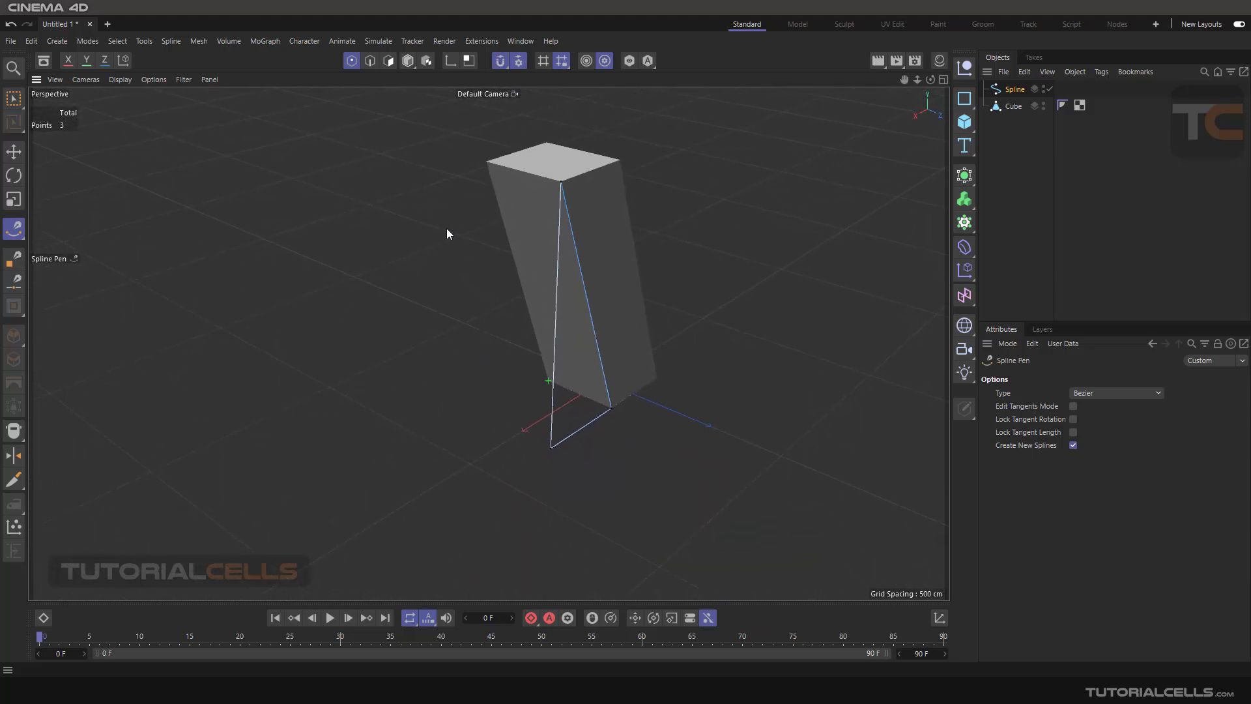
- Maximize the Top view and draw Spline.1, snapping to the earlier vertex and perpendicular guide
{"action": "middle_click", "coordinate": [447, 234]}
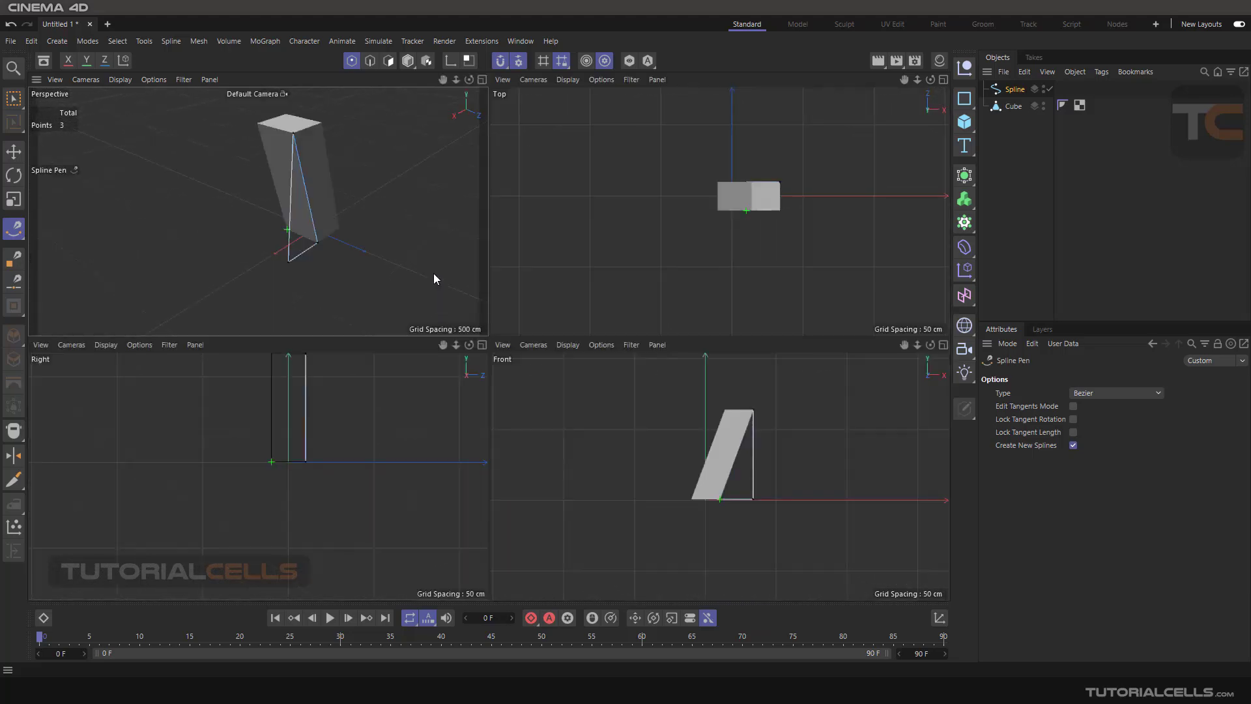
{"action": "middle_click", "coordinate": [601, 204]}
{"action": "scroll", "coordinate": [601, 215], "scroll_direction": "down", "scroll_amount": 3}
{"action": "scroll", "coordinate": [588, 242], "scroll_direction": "down", "scroll_amount": 2}
{"action": "scroll", "coordinate": [508, 259], "scroll_direction": "up", "scroll_amount": 2}
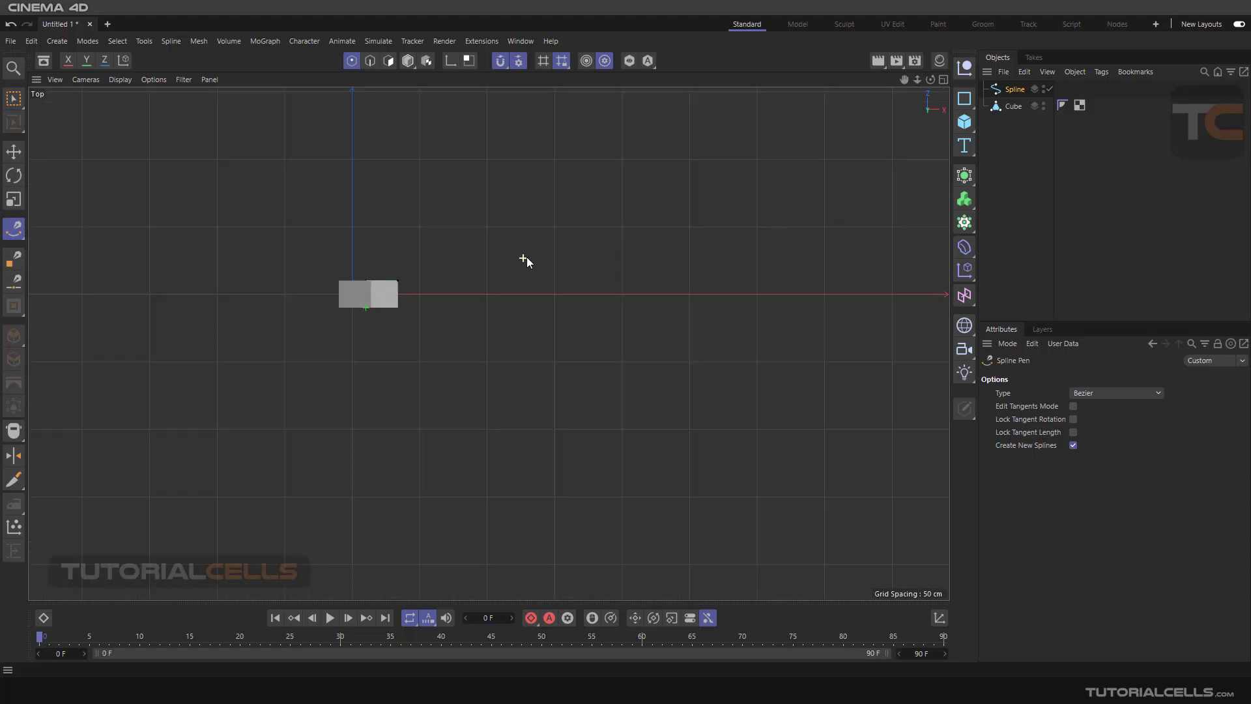
{"action": "scroll", "coordinate": [526, 257], "scroll_direction": "up", "scroll_amount": 3}
{"action": "left_click", "coordinate": [514, 242]}
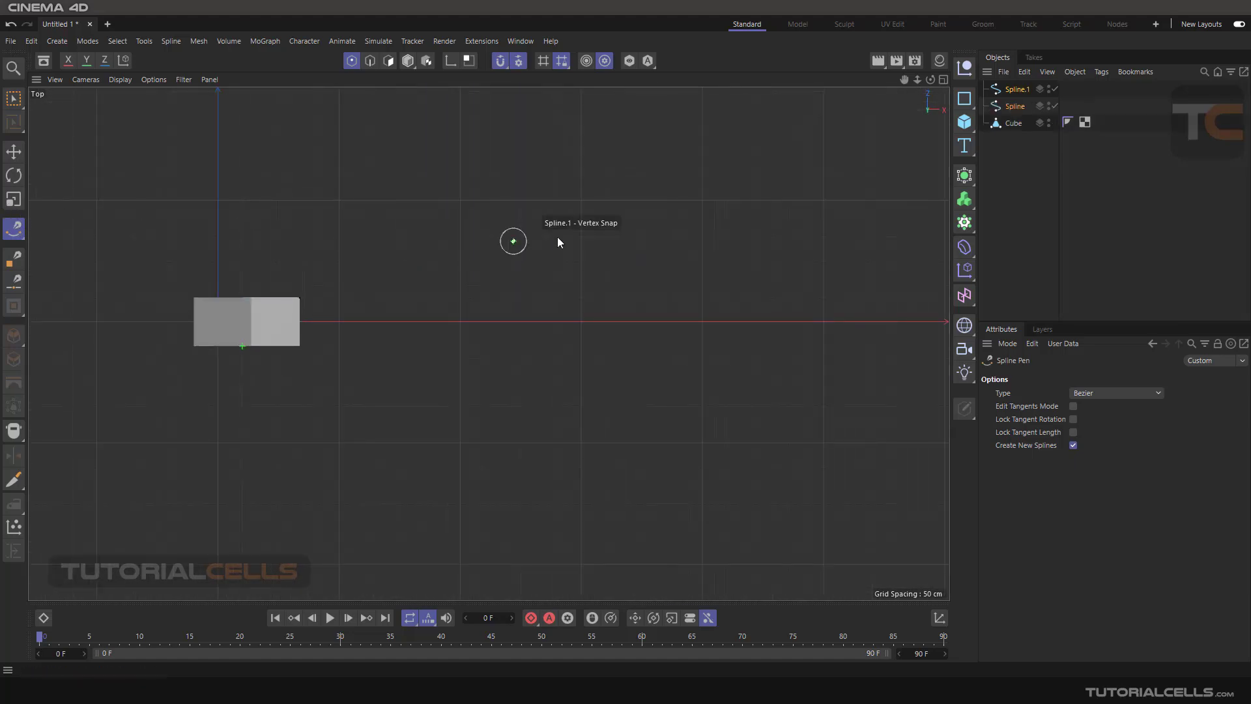
{"action": "left_click", "coordinate": [719, 365]}
{"action": "left_click", "coordinate": [410, 455]}
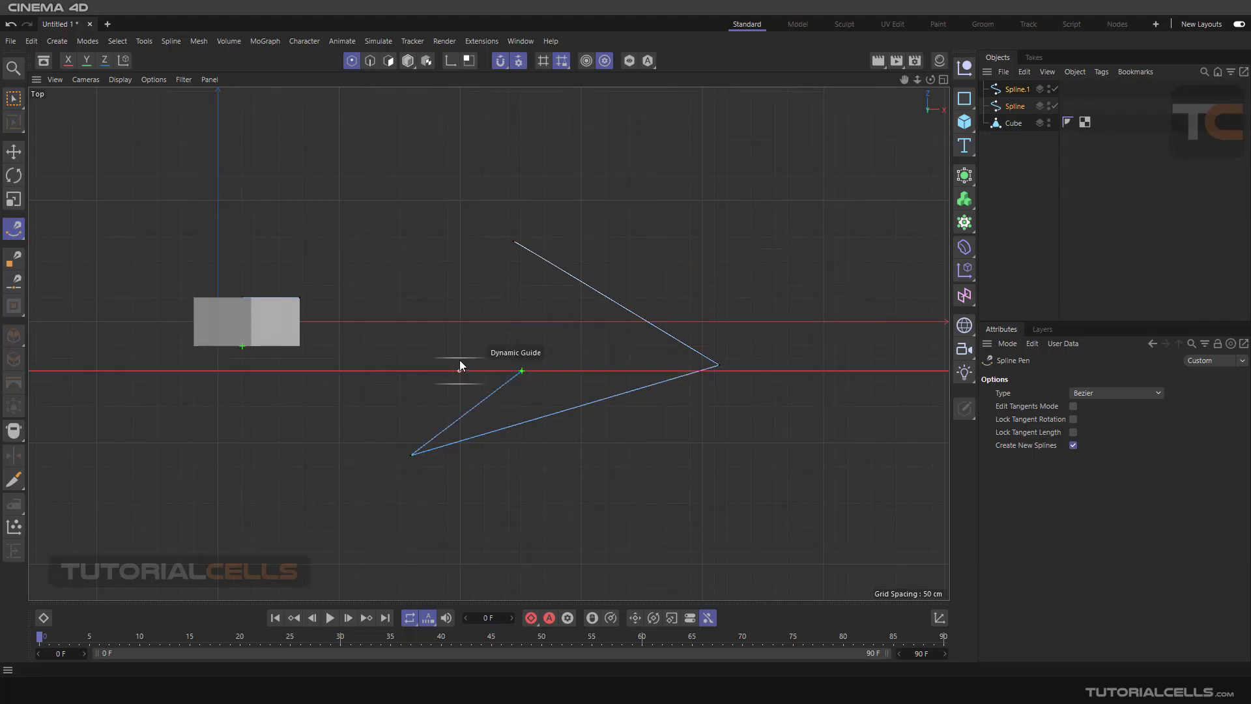
{"action": "left_click", "coordinate": [513, 244]}
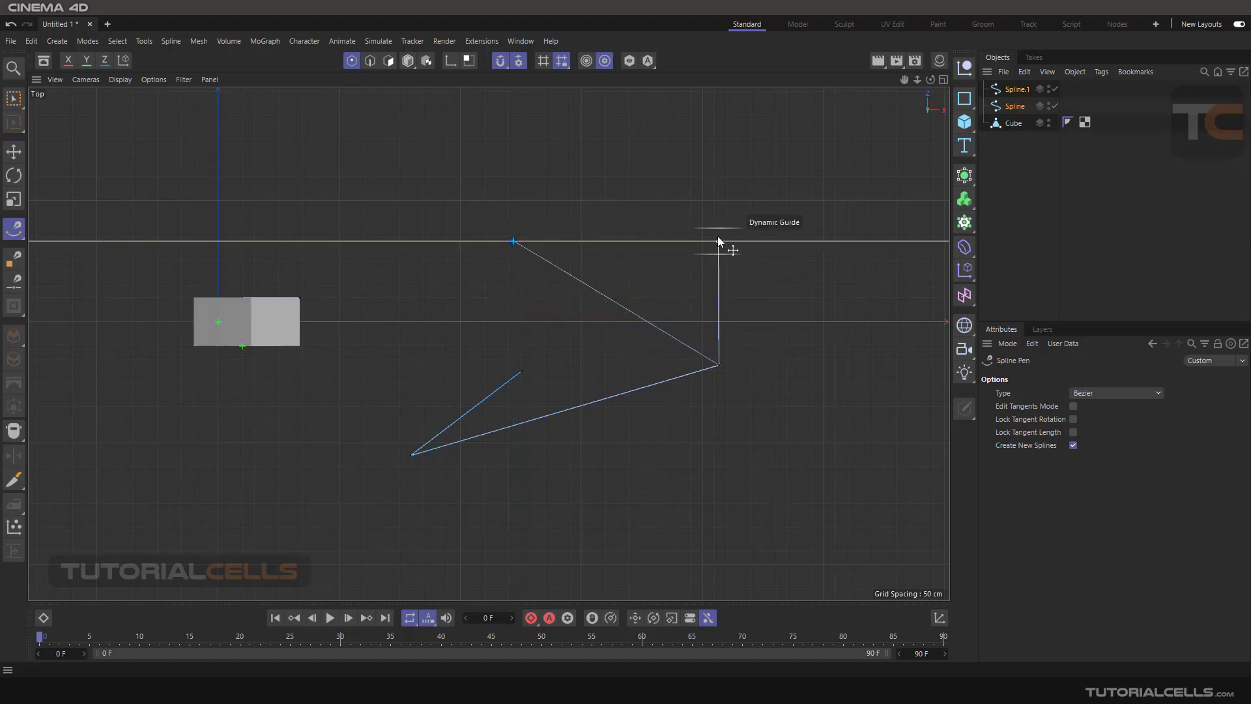
{"action": "left_click", "coordinate": [632, 219]}
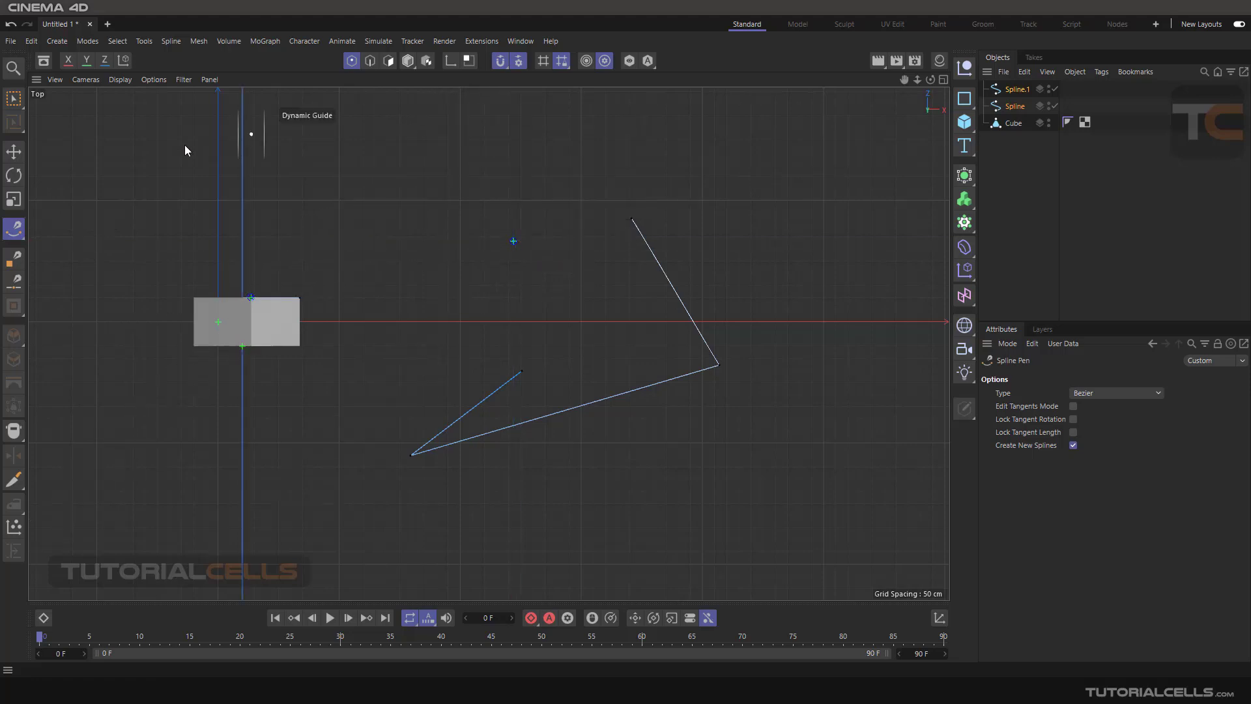
- Switch to the Move tool and briefly open the snap settings
{"action": "left_click", "coordinate": [13, 152]}
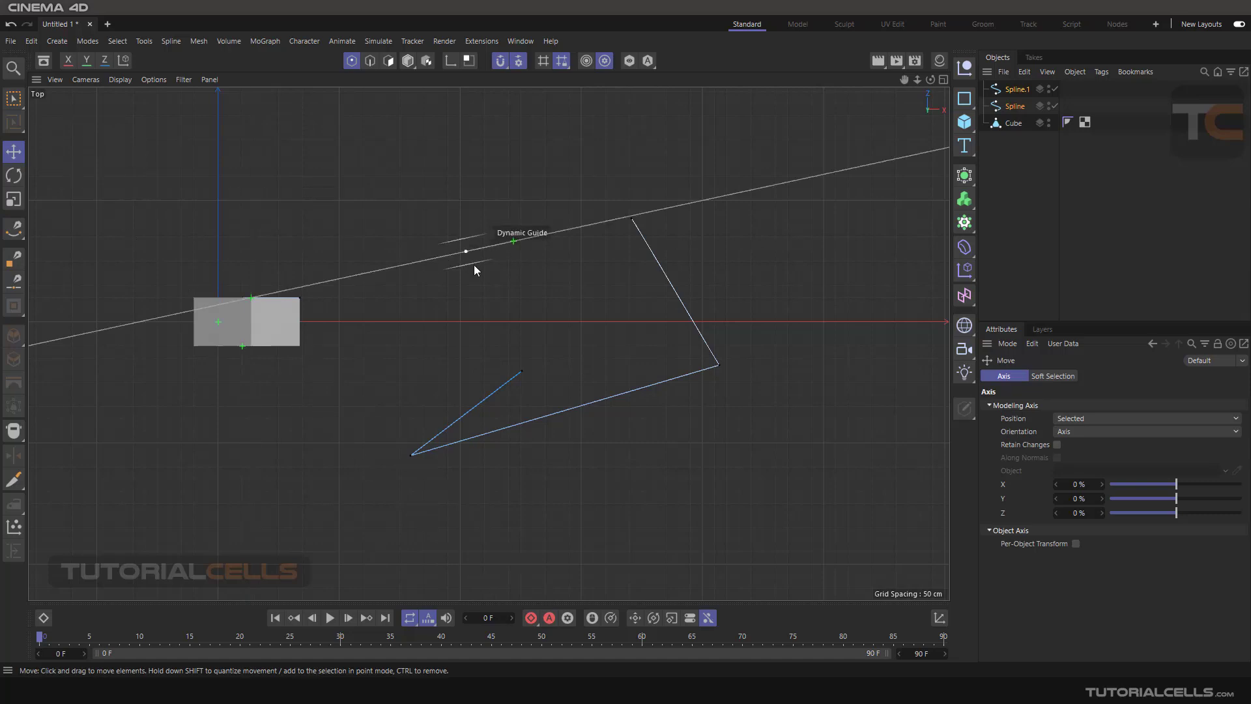
{"action": "left_click", "coordinate": [518, 64]}
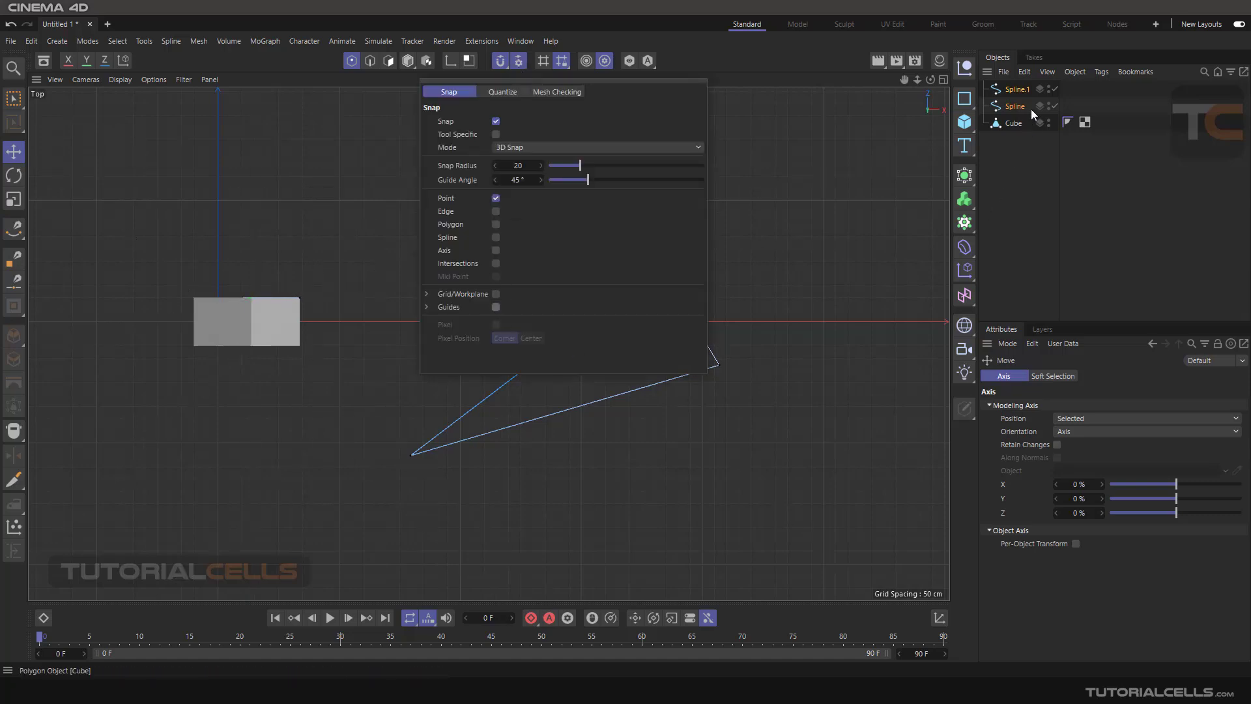
{"action": "left_click", "coordinate": [1011, 105]}
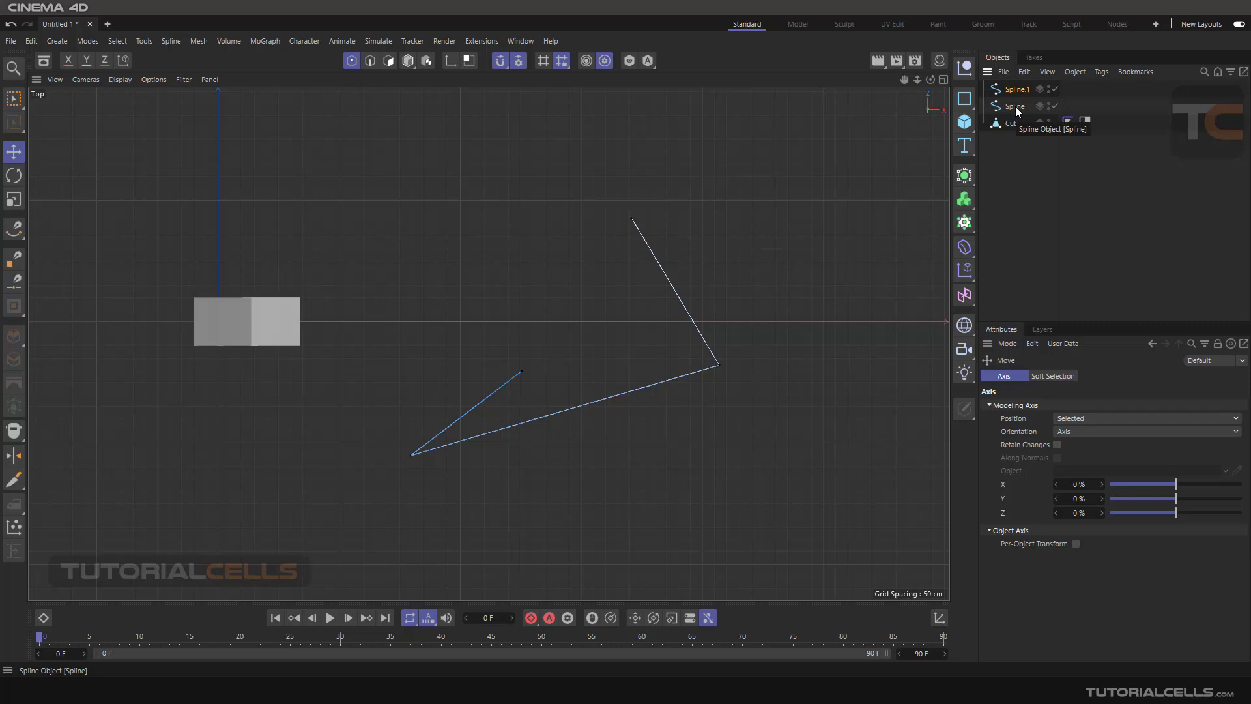
- Delete both splines and then the cube from the Objects list
{"action": "left_click", "coordinate": [1016, 107], "text": "shift"}
{"action": "key", "text": "Delete"}
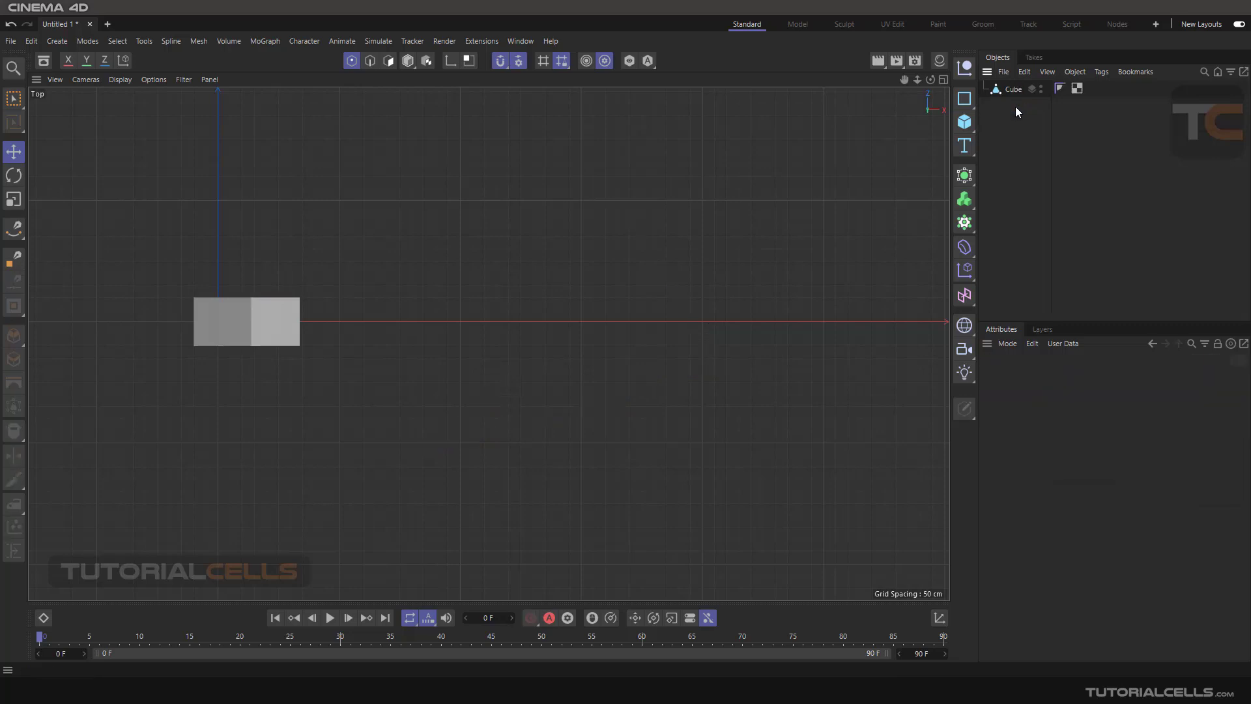
{"action": "left_click", "coordinate": [1003, 91]}
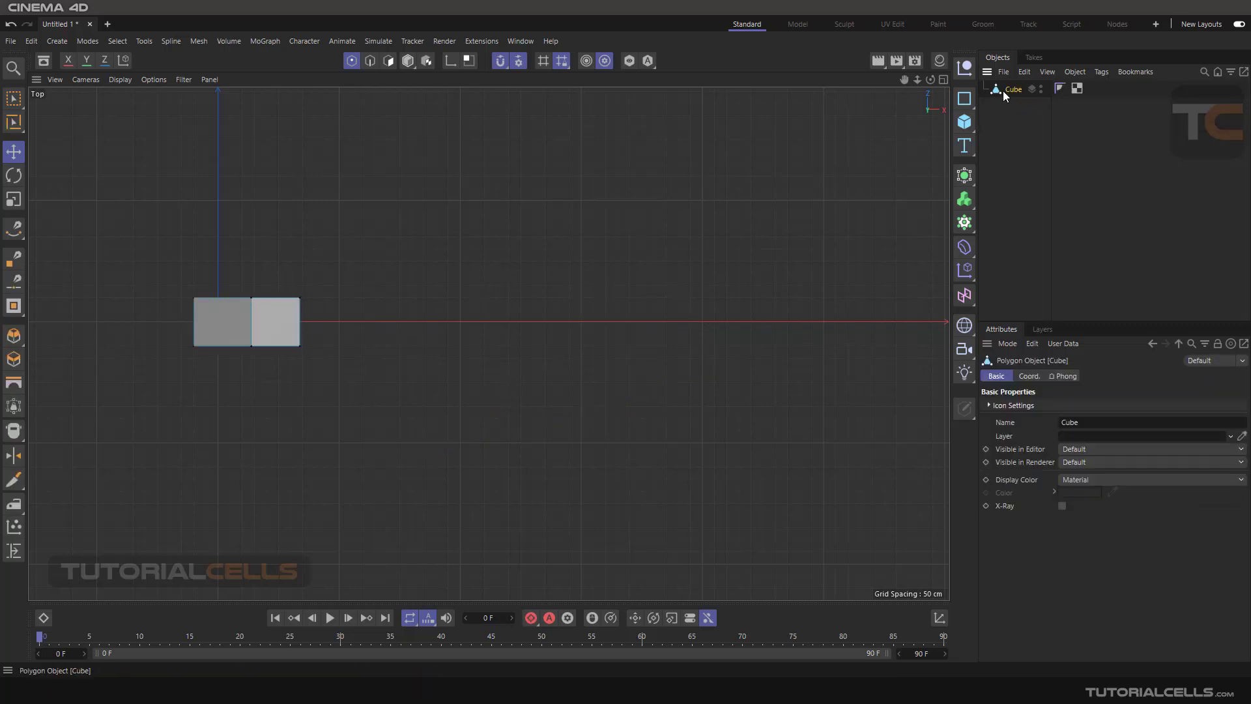
{"action": "key", "text": "Delete"}
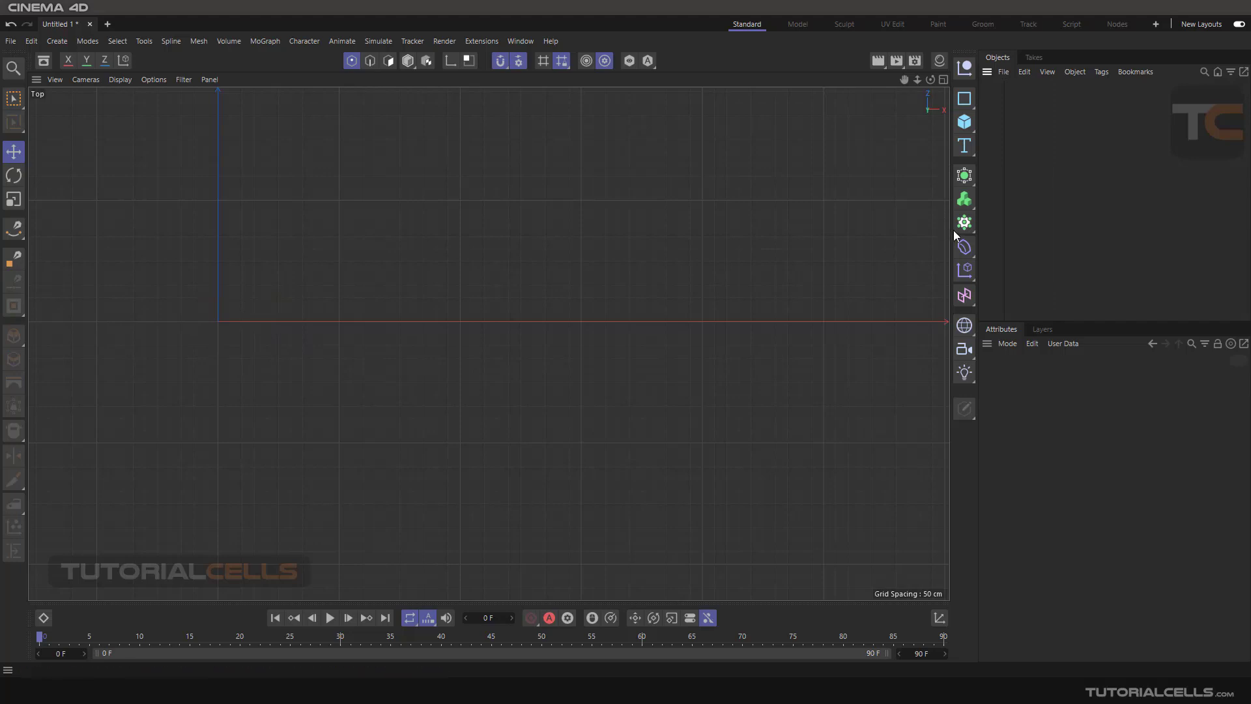
- Add a plane and rotate it clockwise in the Top view
{"action": "left_click_drag", "start_coordinate": [964, 122], "coordinate": [1013, 163]}
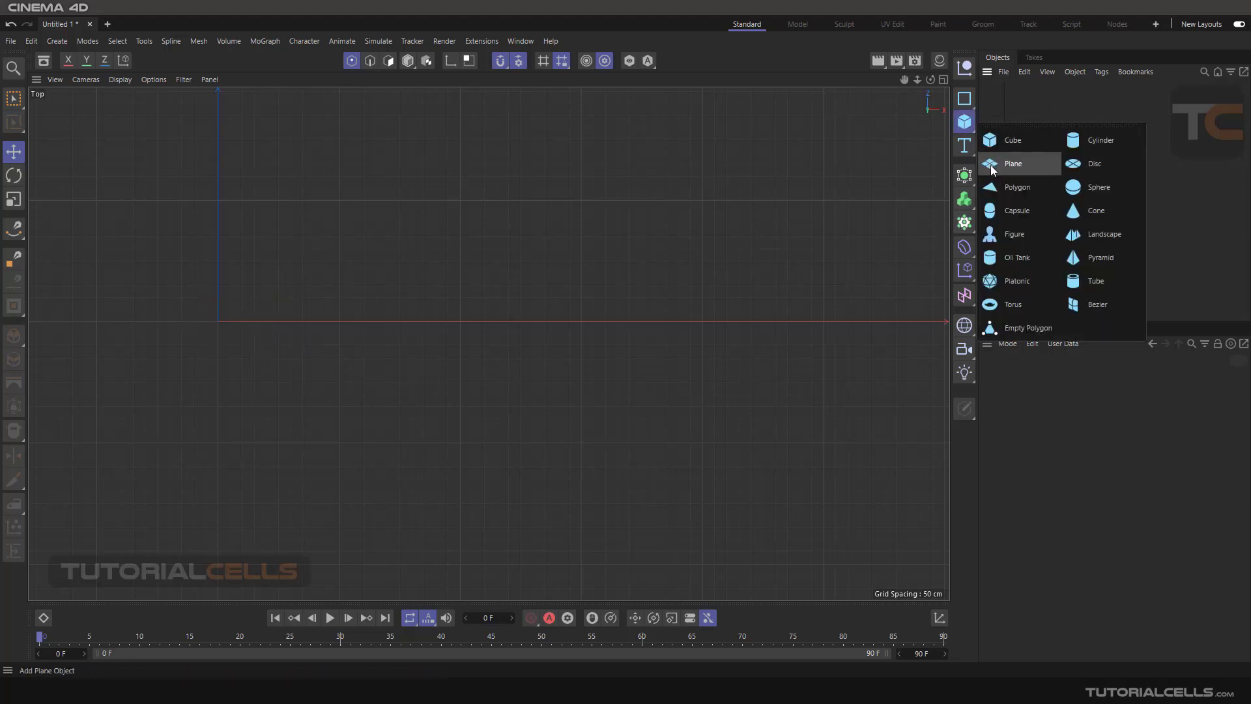
{"action": "scroll", "coordinate": [171, 328], "scroll_direction": "up", "scroll_amount": 4}
{"action": "middle_click_drag", "start_coordinate": [288, 317], "coordinate": [381, 339]}
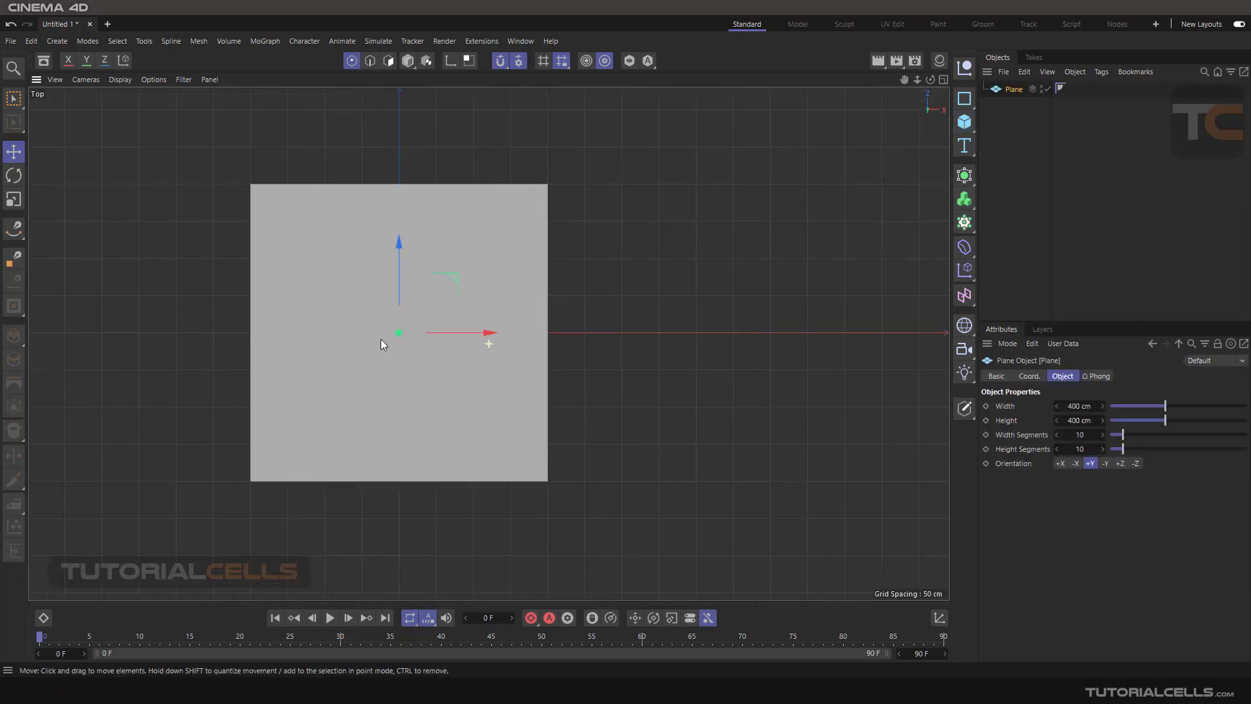
{"action": "key", "text": "r"}
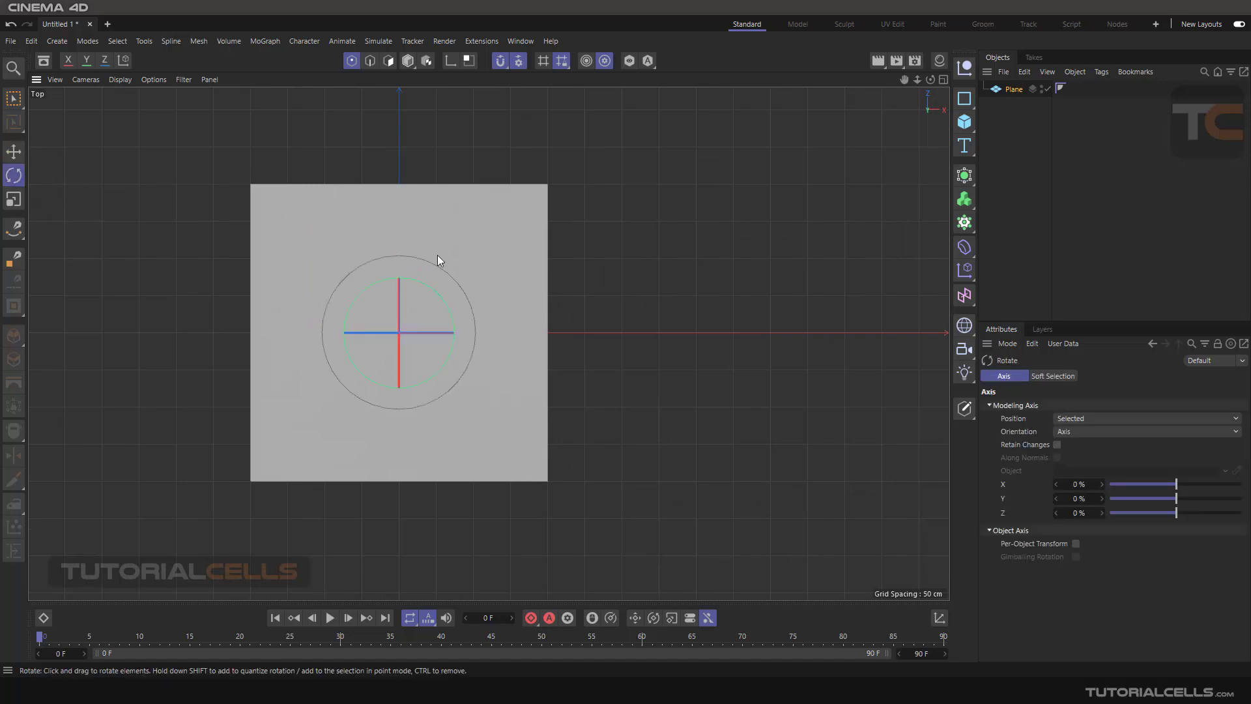
{"action": "left_click_drag", "start_coordinate": [440, 278], "coordinate": [458, 310]}
{"action": "key", "text": "ctrl+z"}
{"action": "left_click_drag", "start_coordinate": [574, 157], "coordinate": [642, 279]}
- Make the plane editable and pull one vertex up and to the right
{"action": "key", "text": "c"}
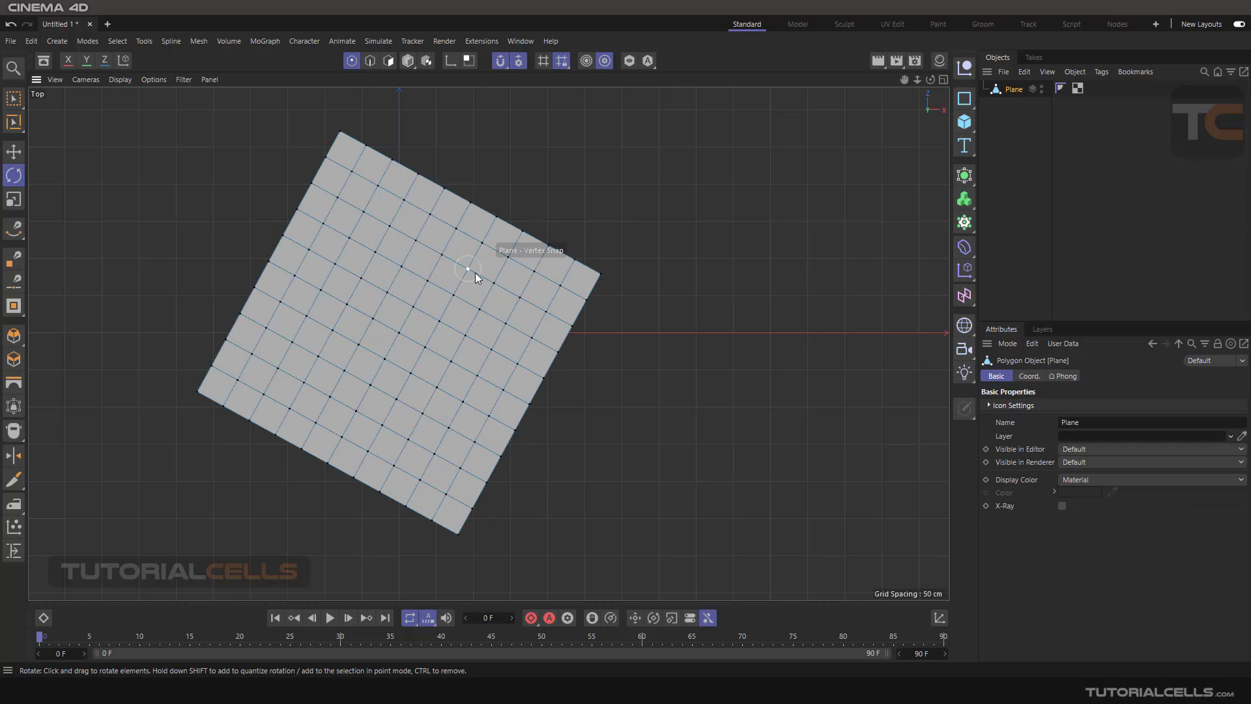
{"action": "scroll", "coordinate": [475, 272], "scroll_direction": "up", "scroll_amount": 3}
{"action": "scroll", "coordinate": [533, 271], "scroll_direction": "up", "scroll_amount": 2}
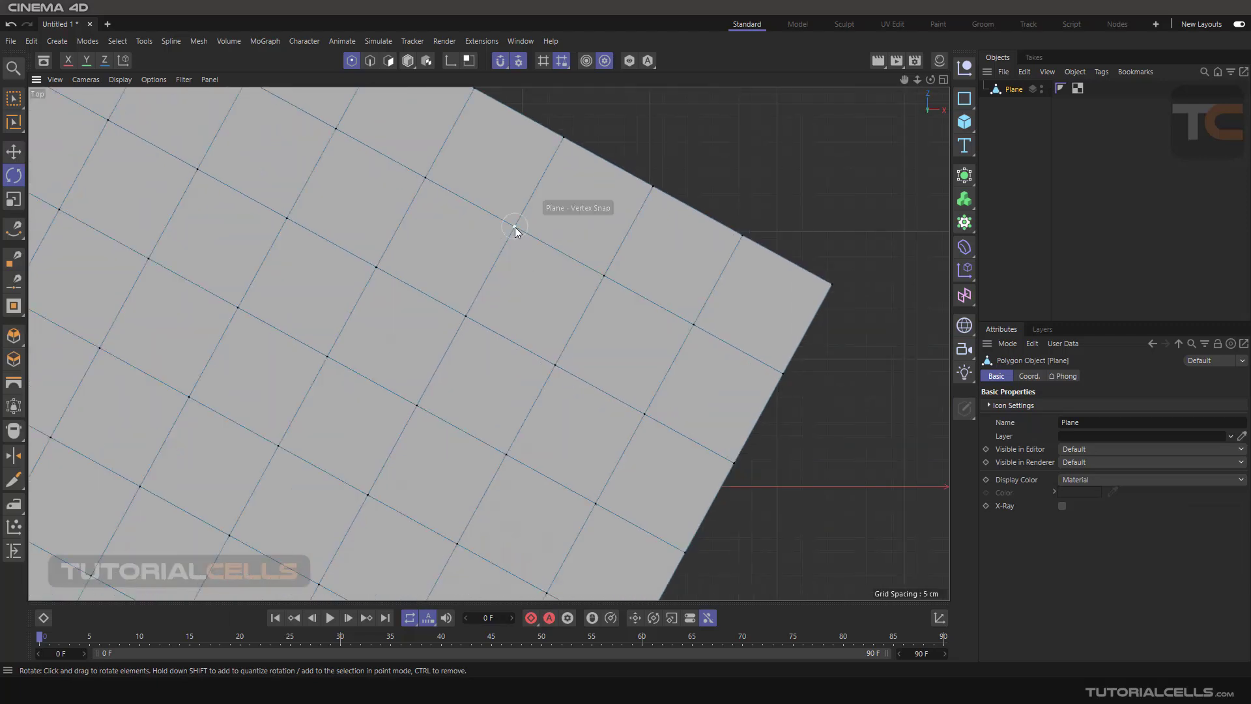
{"action": "left_click_drag", "start_coordinate": [554, 363], "coordinate": [551, 340]}
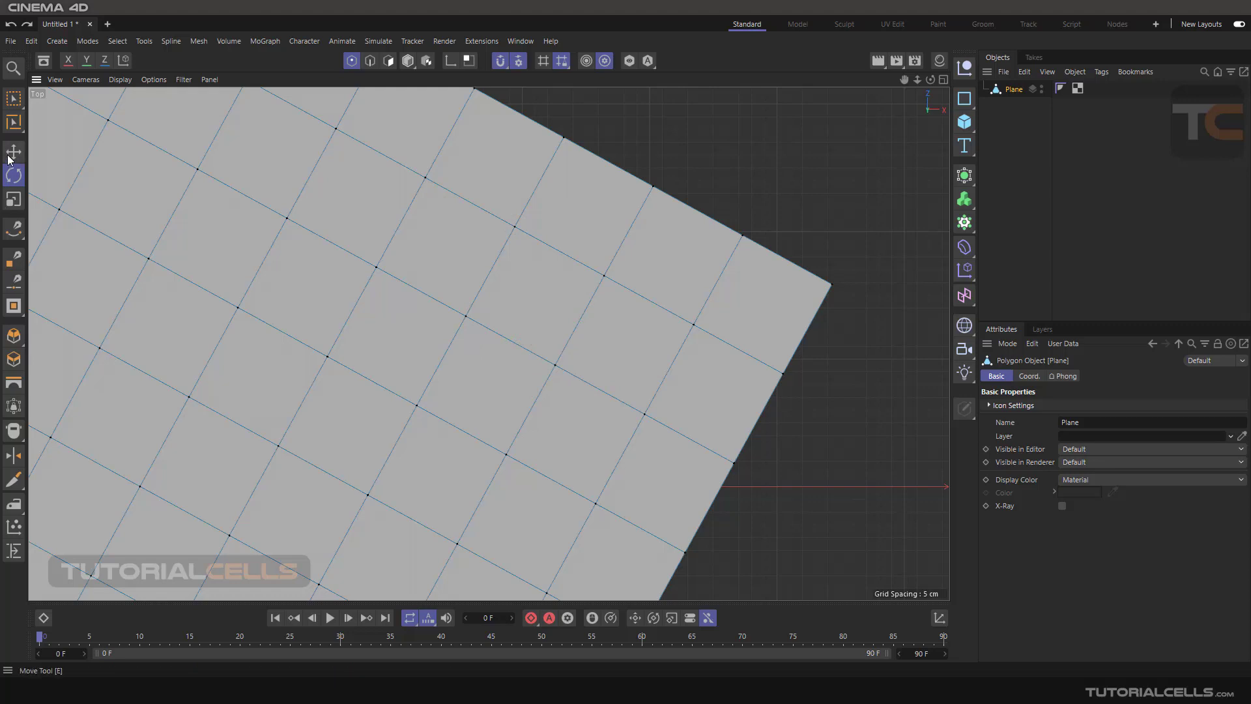
{"action": "key", "text": "e"}
{"action": "left_click_drag", "start_coordinate": [557, 367], "coordinate": [582, 317]}
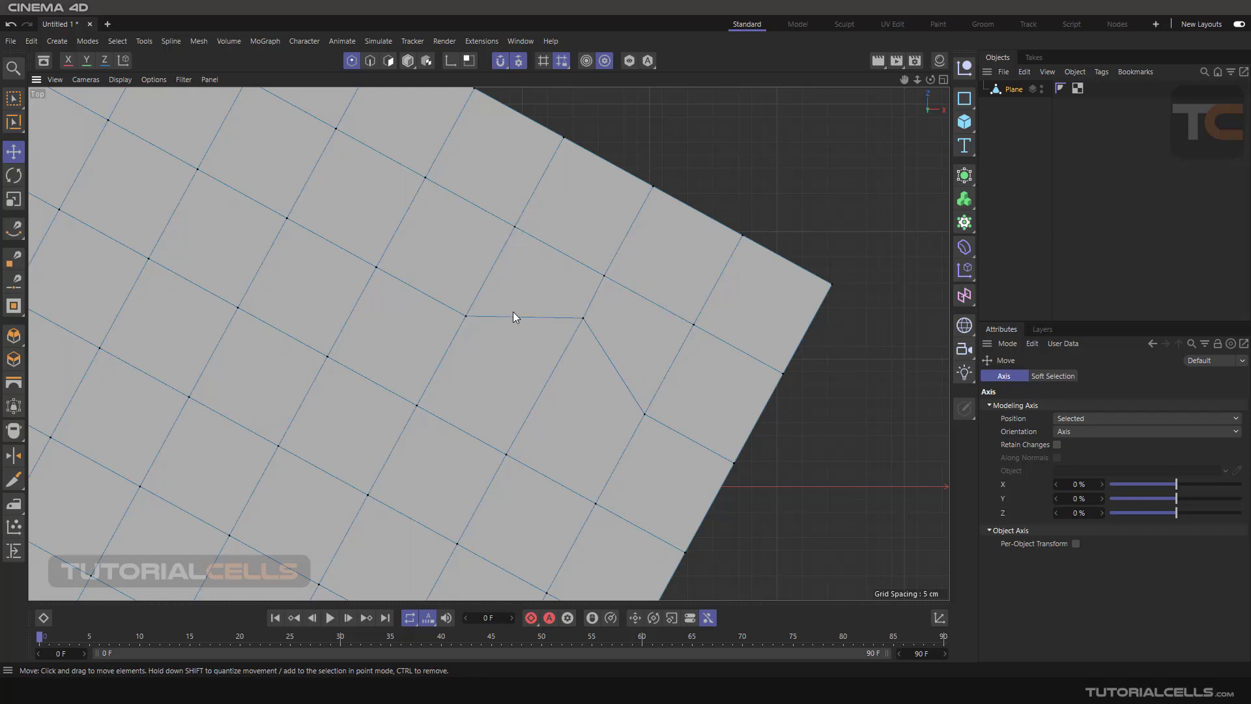
{"action": "scroll", "coordinate": [514, 315], "scroll_direction": "up", "scroll_amount": 2}
{"action": "scroll", "coordinate": [514, 315], "scroll_direction": "up", "scroll_amount": 2}
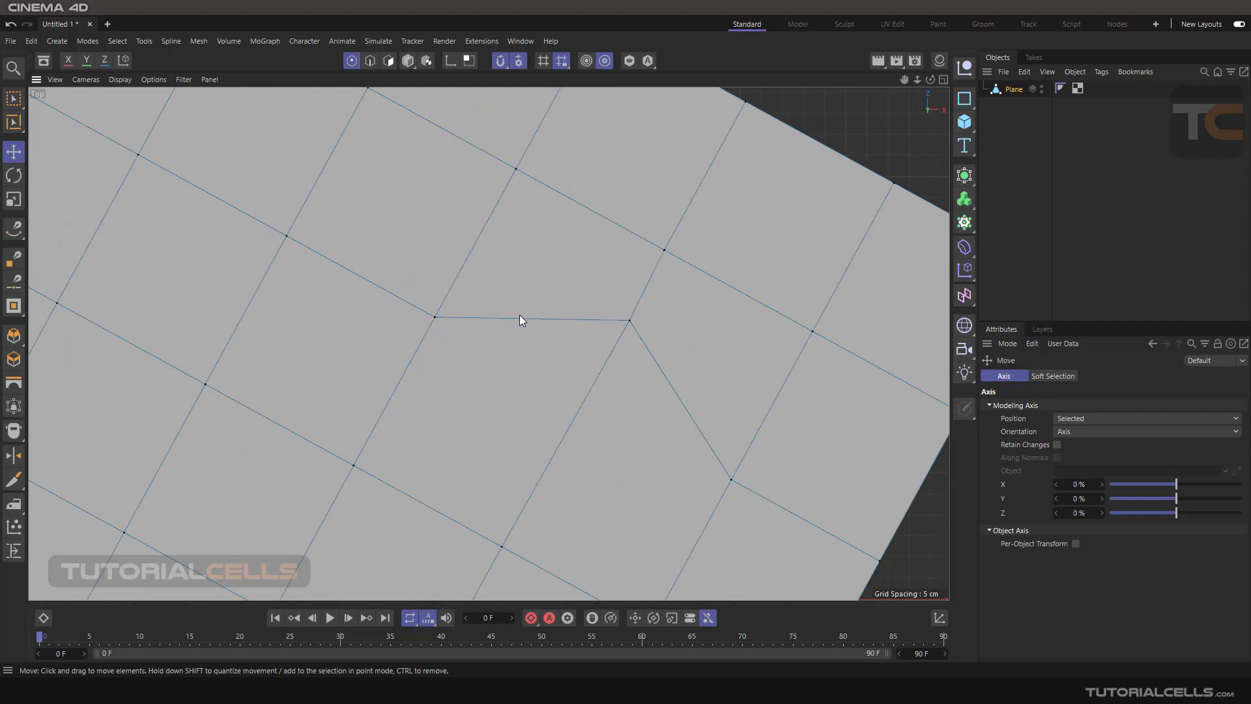
- Tick Guides in the Snap popup and bring up the viewport's modeling context menu
{"action": "left_click", "coordinate": [513, 61]}
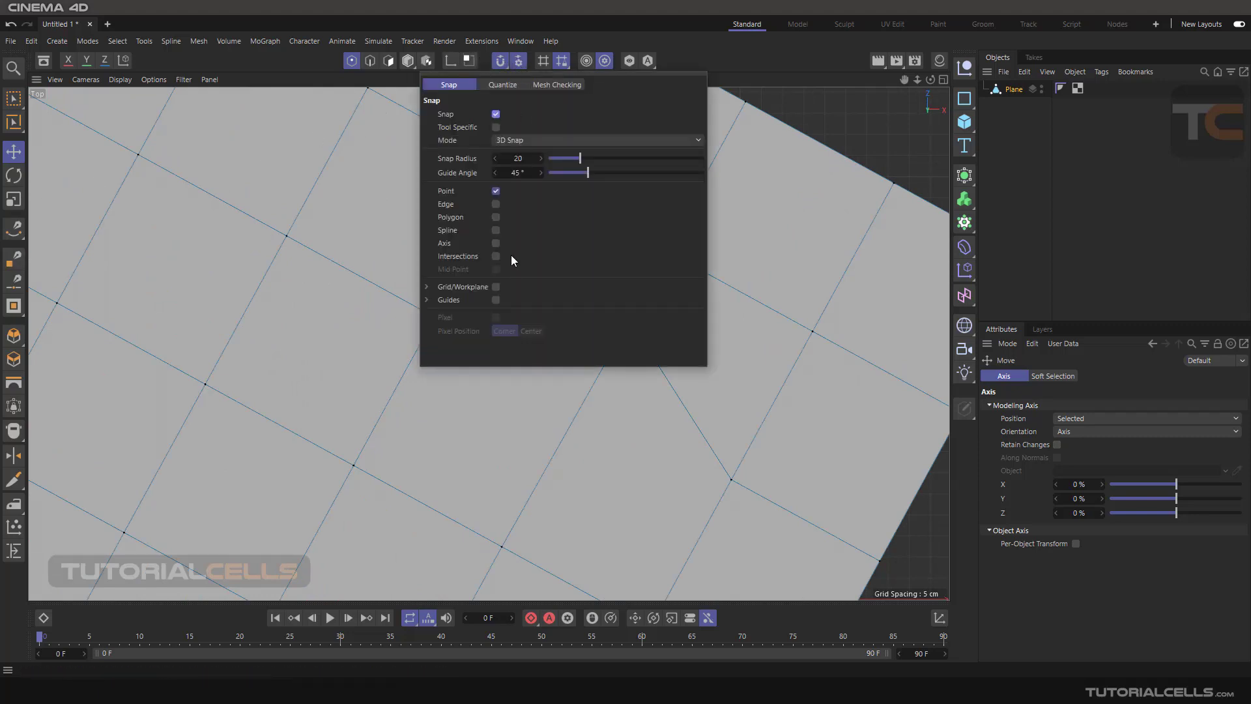
{"action": "left_click", "coordinate": [496, 298]}
{"action": "right_click", "coordinate": [876, 128]}
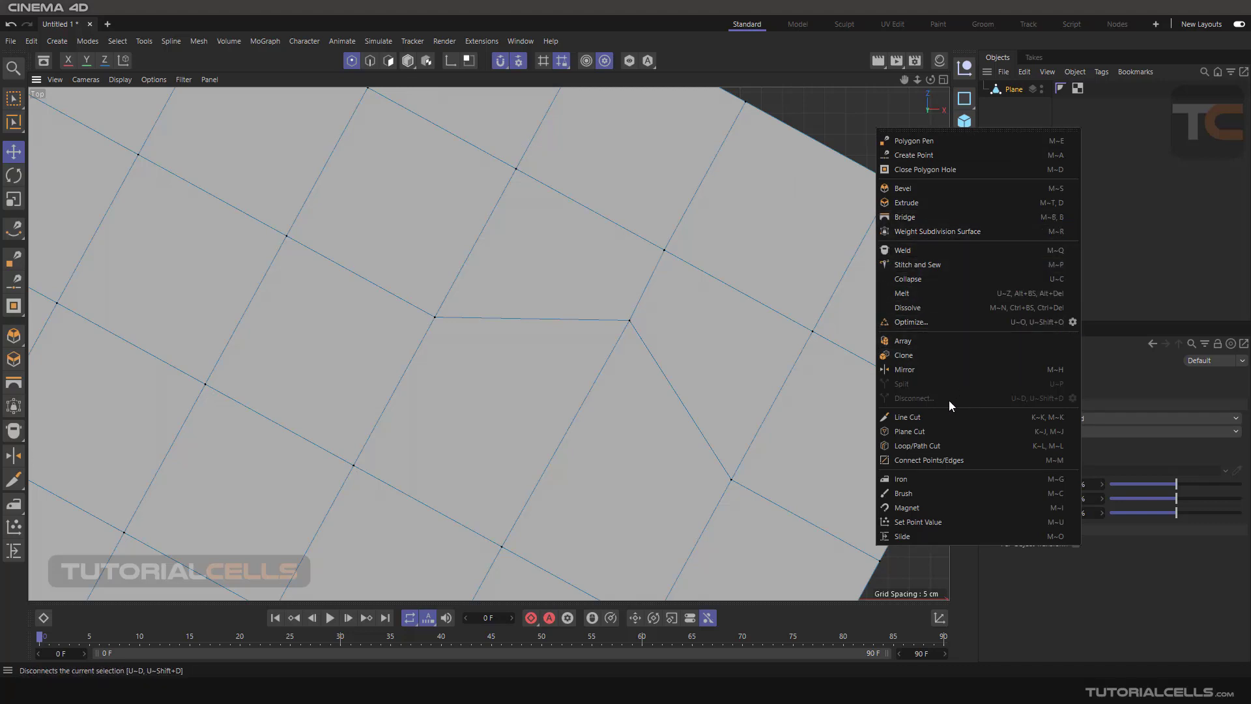
- Line-cut from the upper vertex, perpendicular to the bent edge, then to the lower edge
{"action": "left_click", "coordinate": [905, 415]}
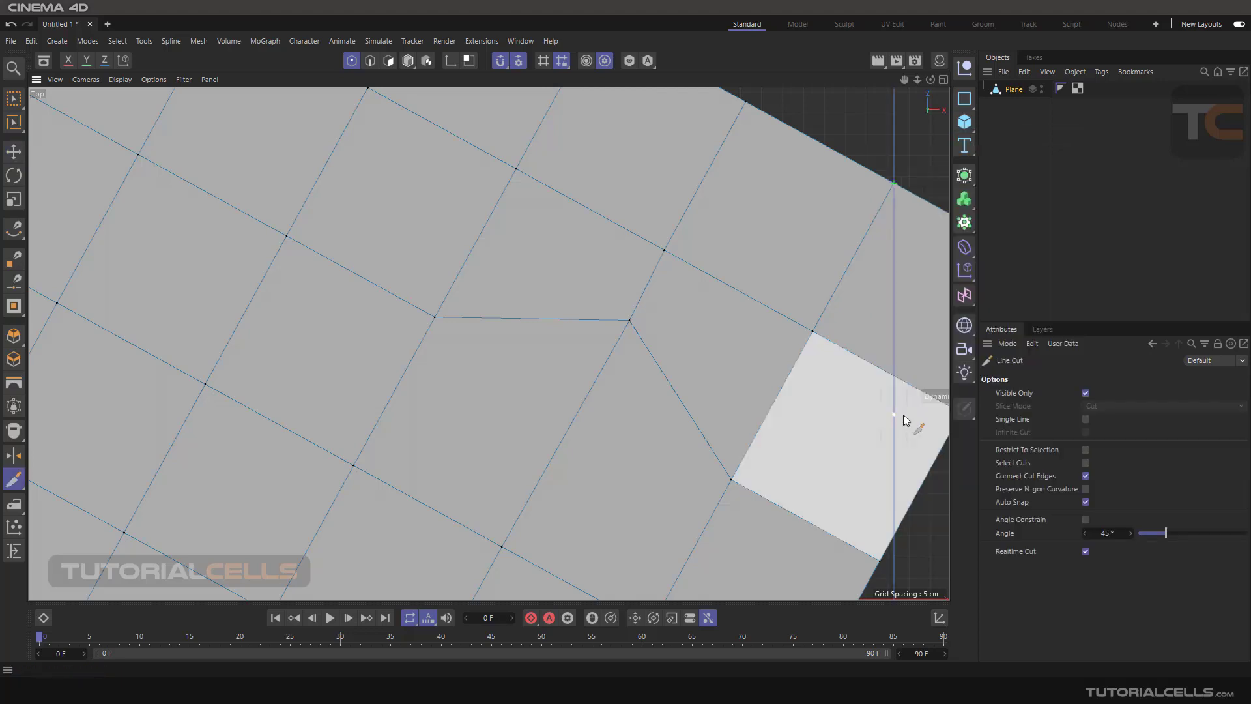
{"action": "left_click", "coordinate": [516, 169]}
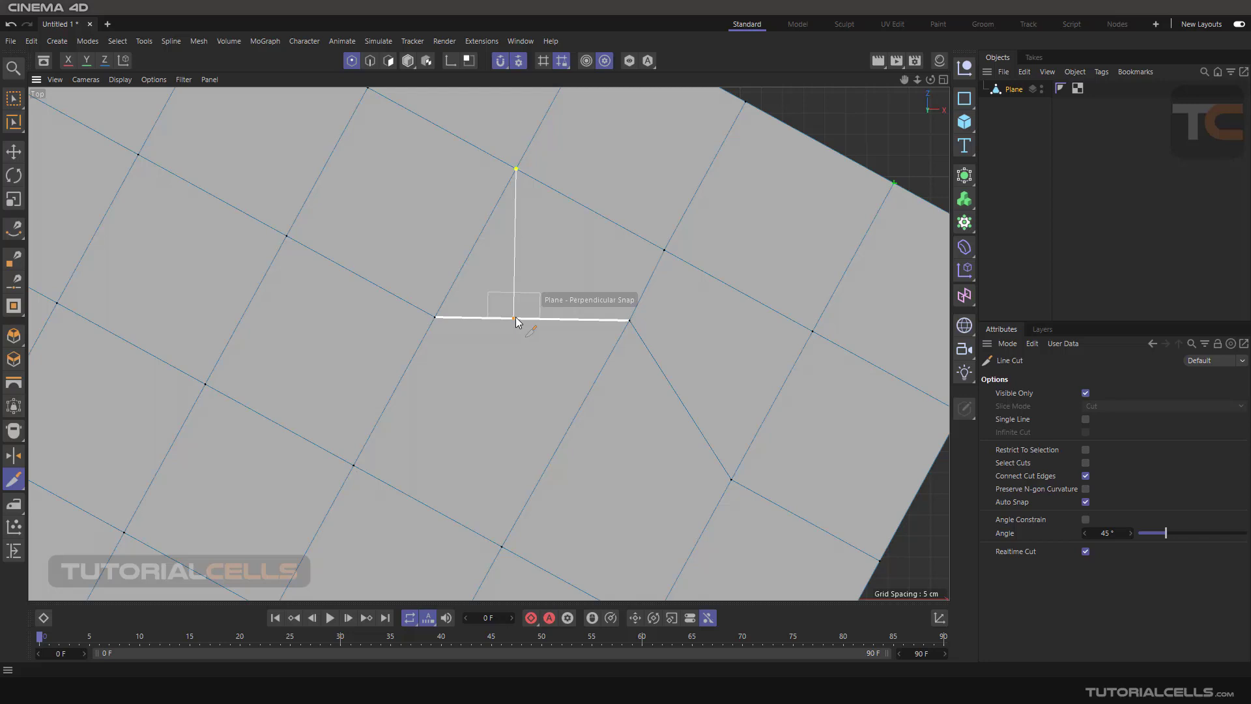
{"action": "left_click", "coordinate": [516, 319]}
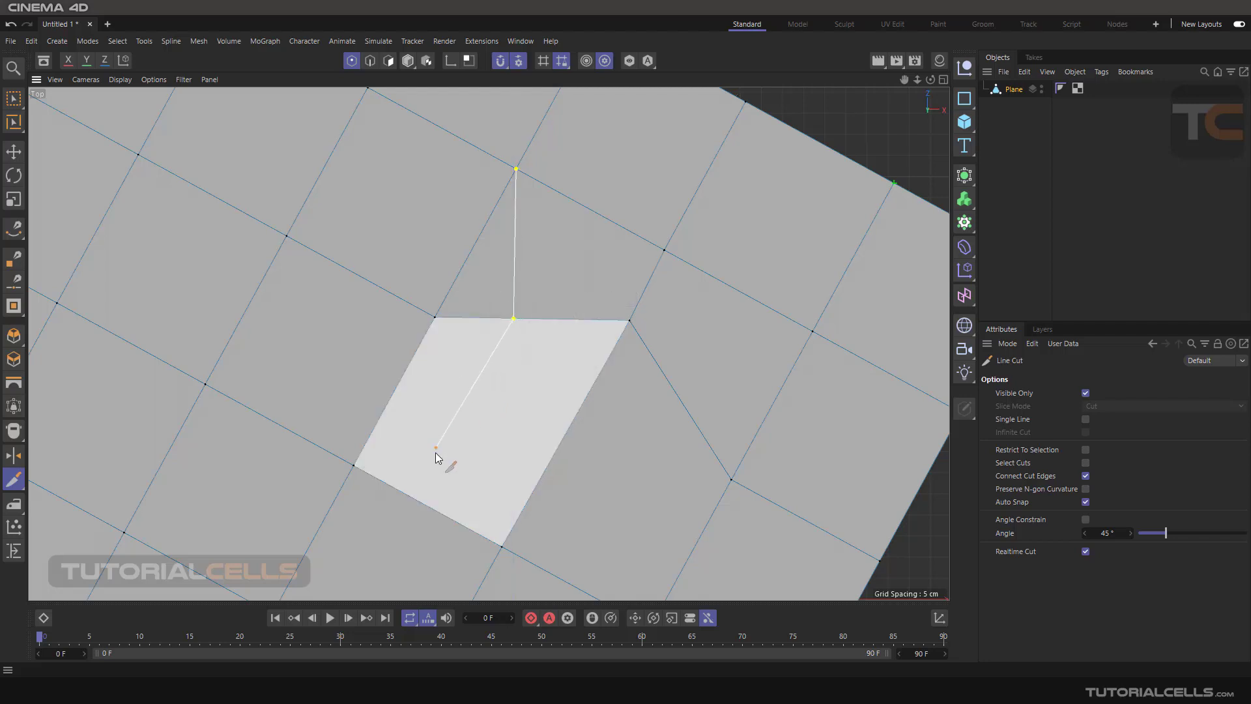
{"action": "left_click", "coordinate": [420, 501]}
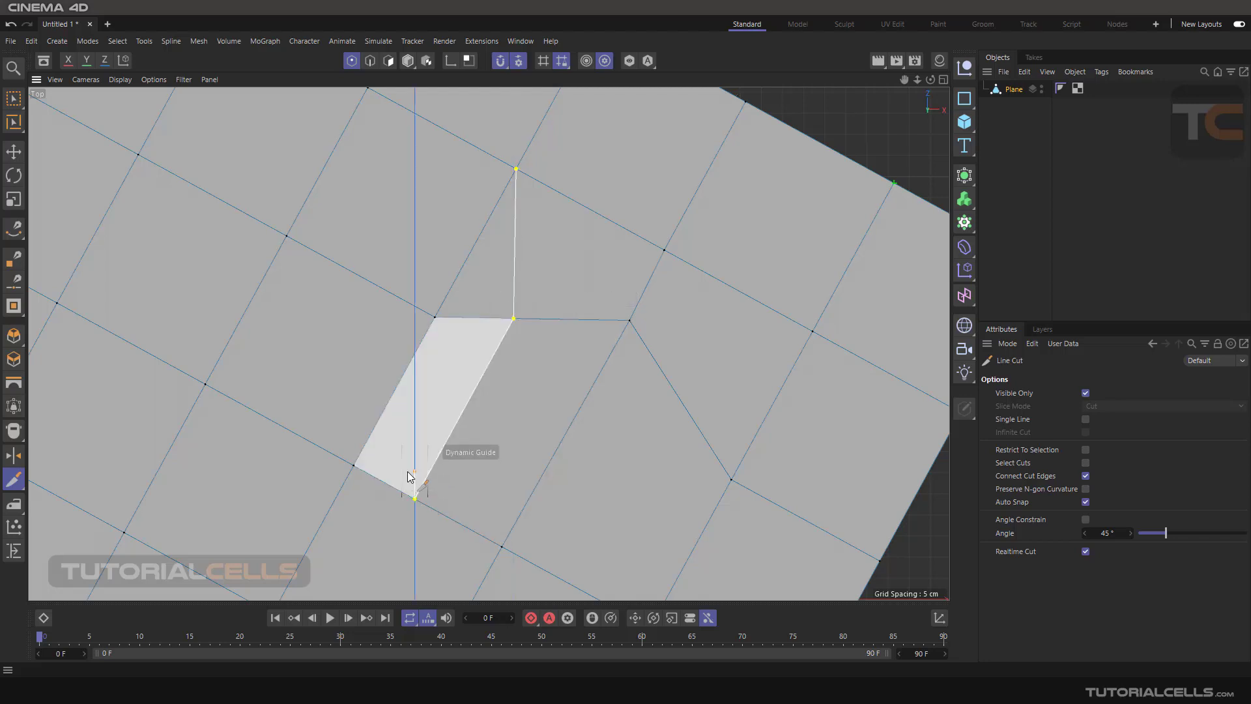
{"action": "key", "text": "Escape"}
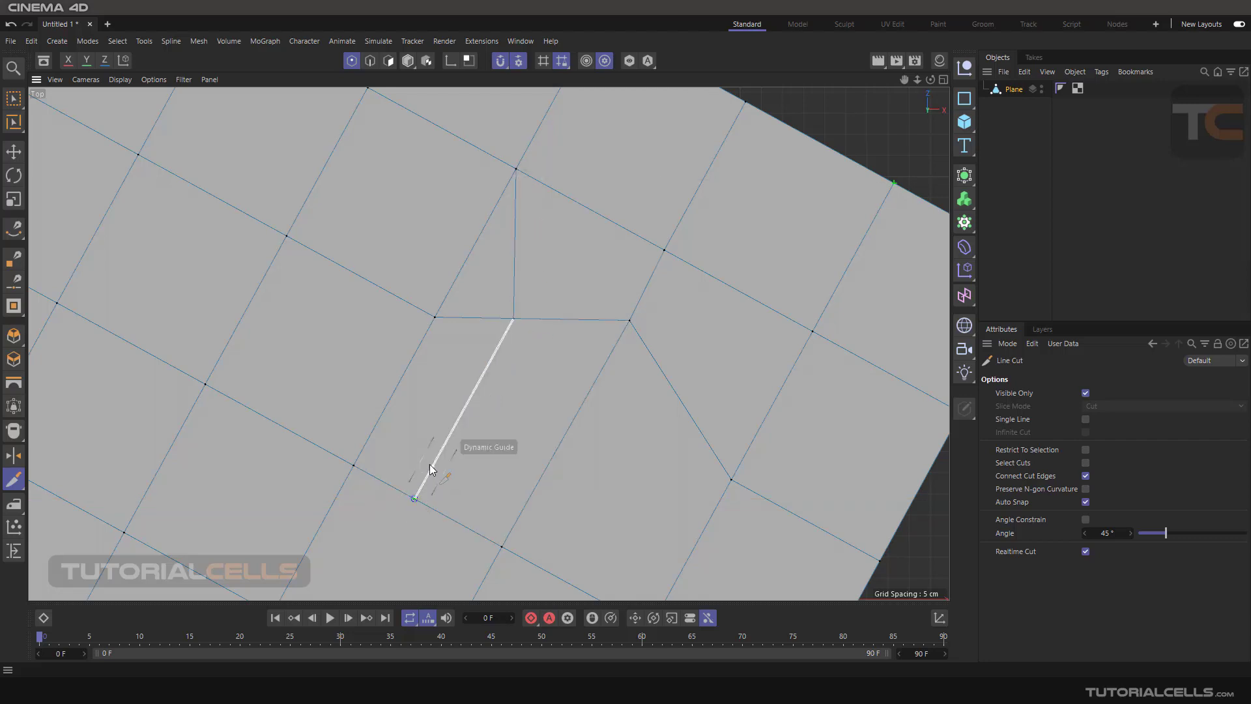
{"action": "scroll", "coordinate": [435, 437], "scroll_direction": "down", "scroll_amount": 2}
{"action": "scroll", "coordinate": [434, 437], "scroll_direction": "down", "scroll_amount": 4}
{"action": "middle_click_drag", "start_coordinate": [404, 349], "coordinate": [447, 327], "text": "alt"}
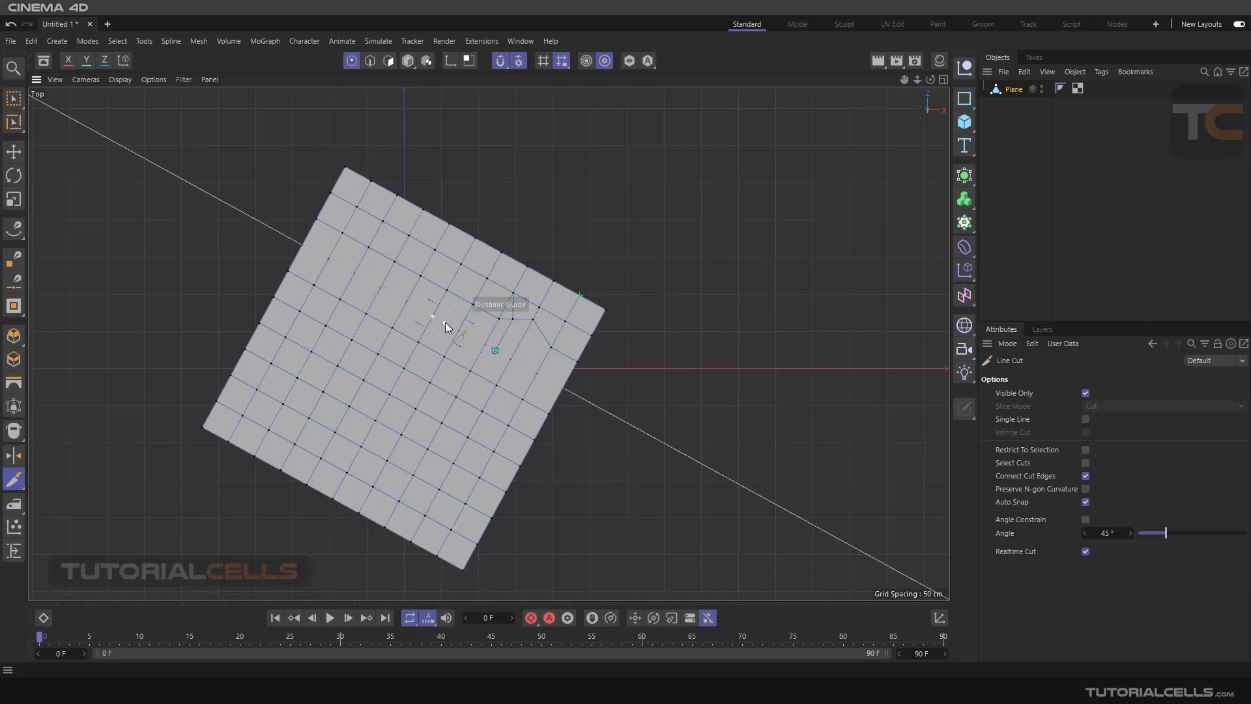
{"action": "scroll", "coordinate": [444, 321], "scroll_direction": "up", "scroll_amount": 2}
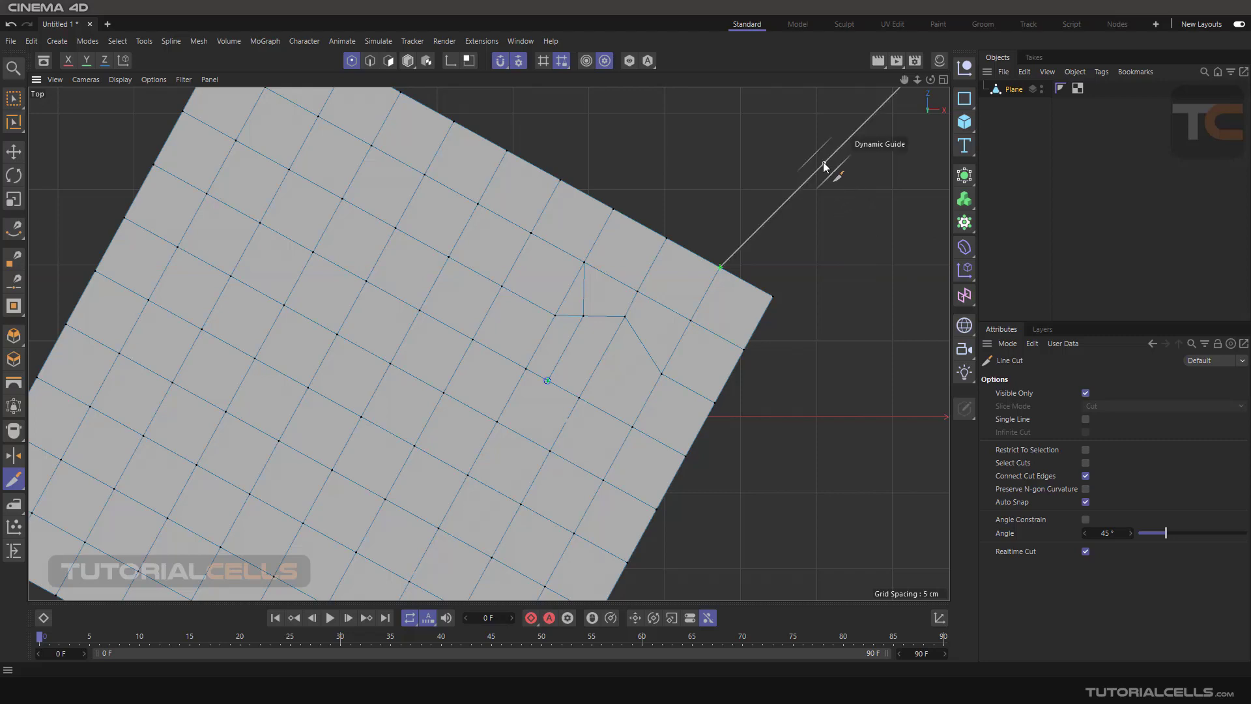
- With the Move tool active, show the Snap settings' Guides options, including dynamic and perpendicular
{"action": "left_click", "coordinate": [14, 150]}
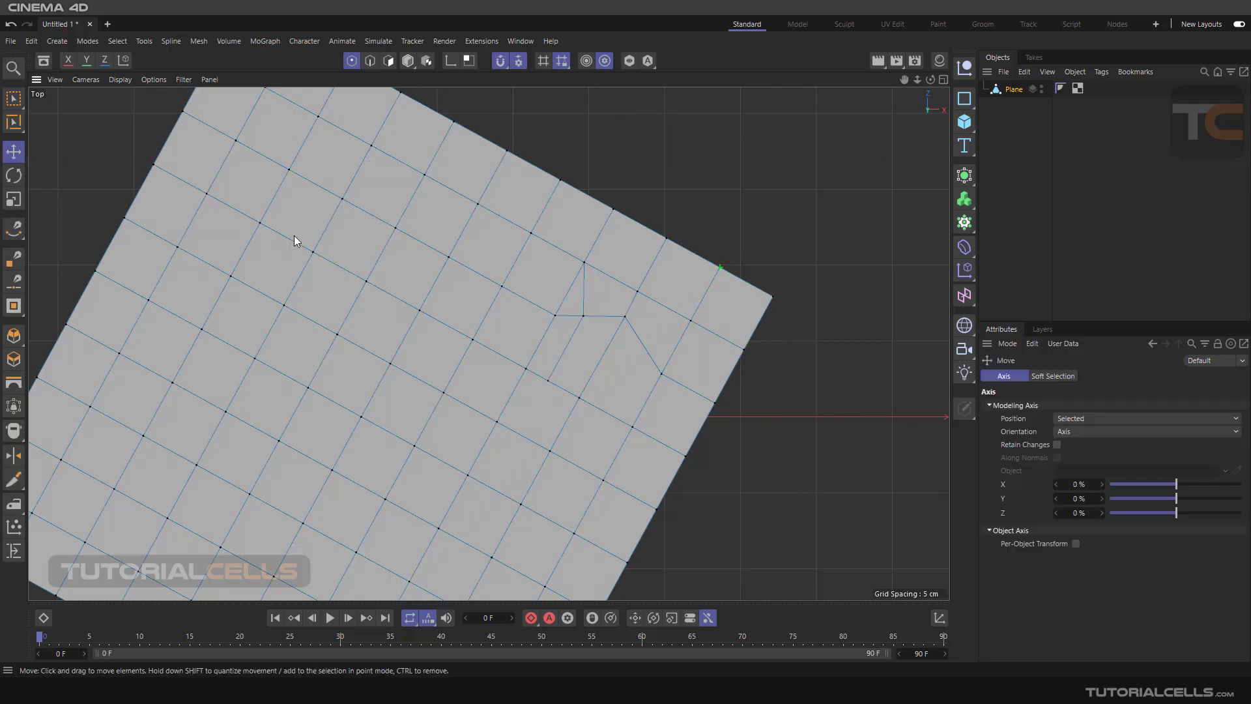
{"action": "scroll", "coordinate": [337, 255], "scroll_direction": "down", "scroll_amount": 2}
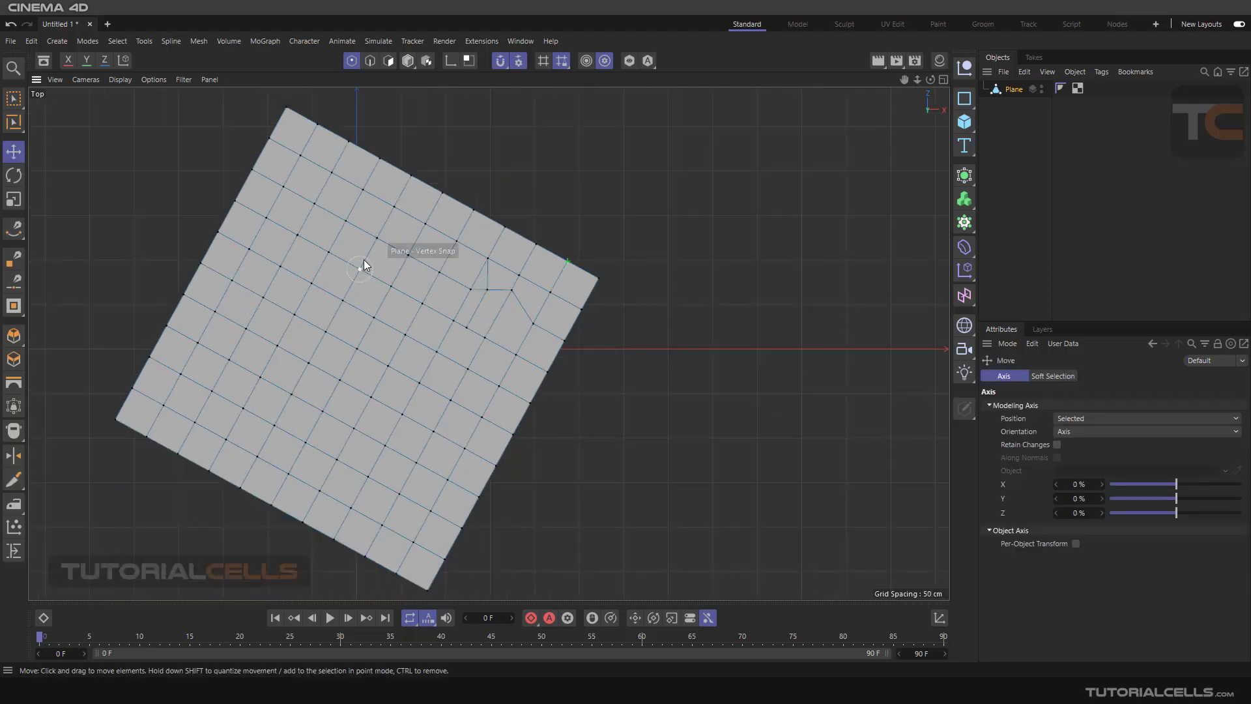
{"action": "left_click", "coordinate": [516, 64]}
{"action": "left_click", "coordinate": [424, 304]}
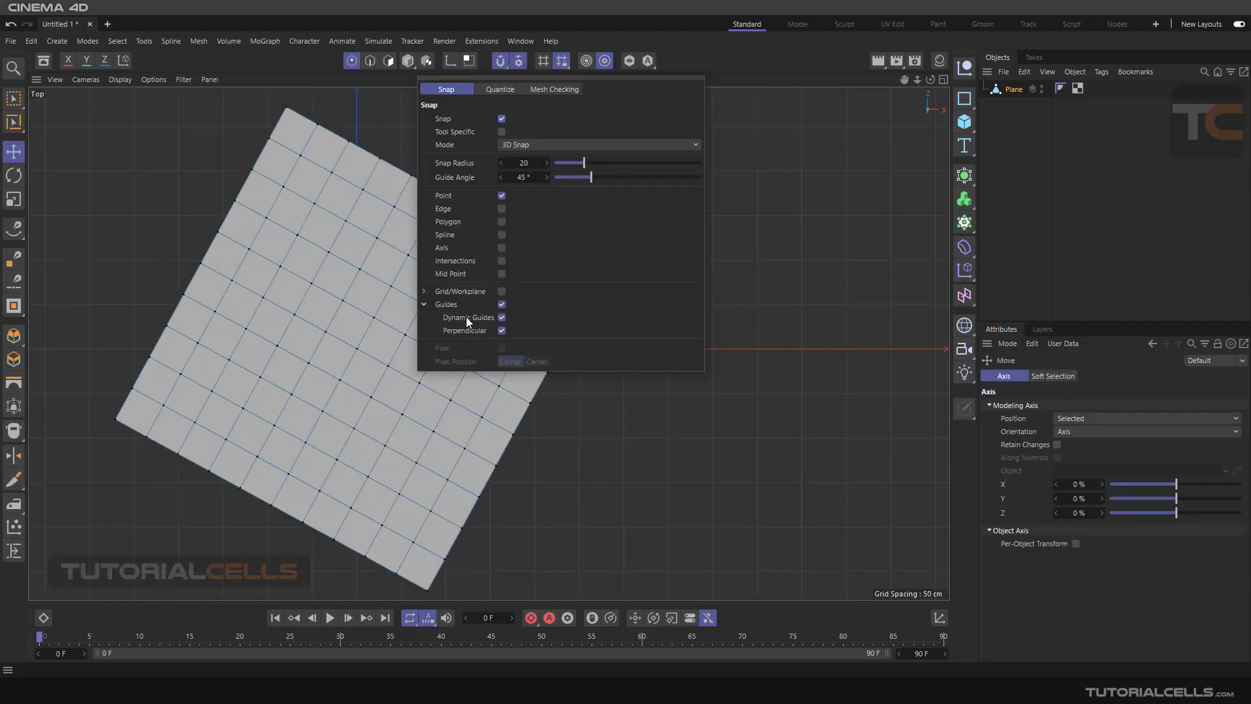